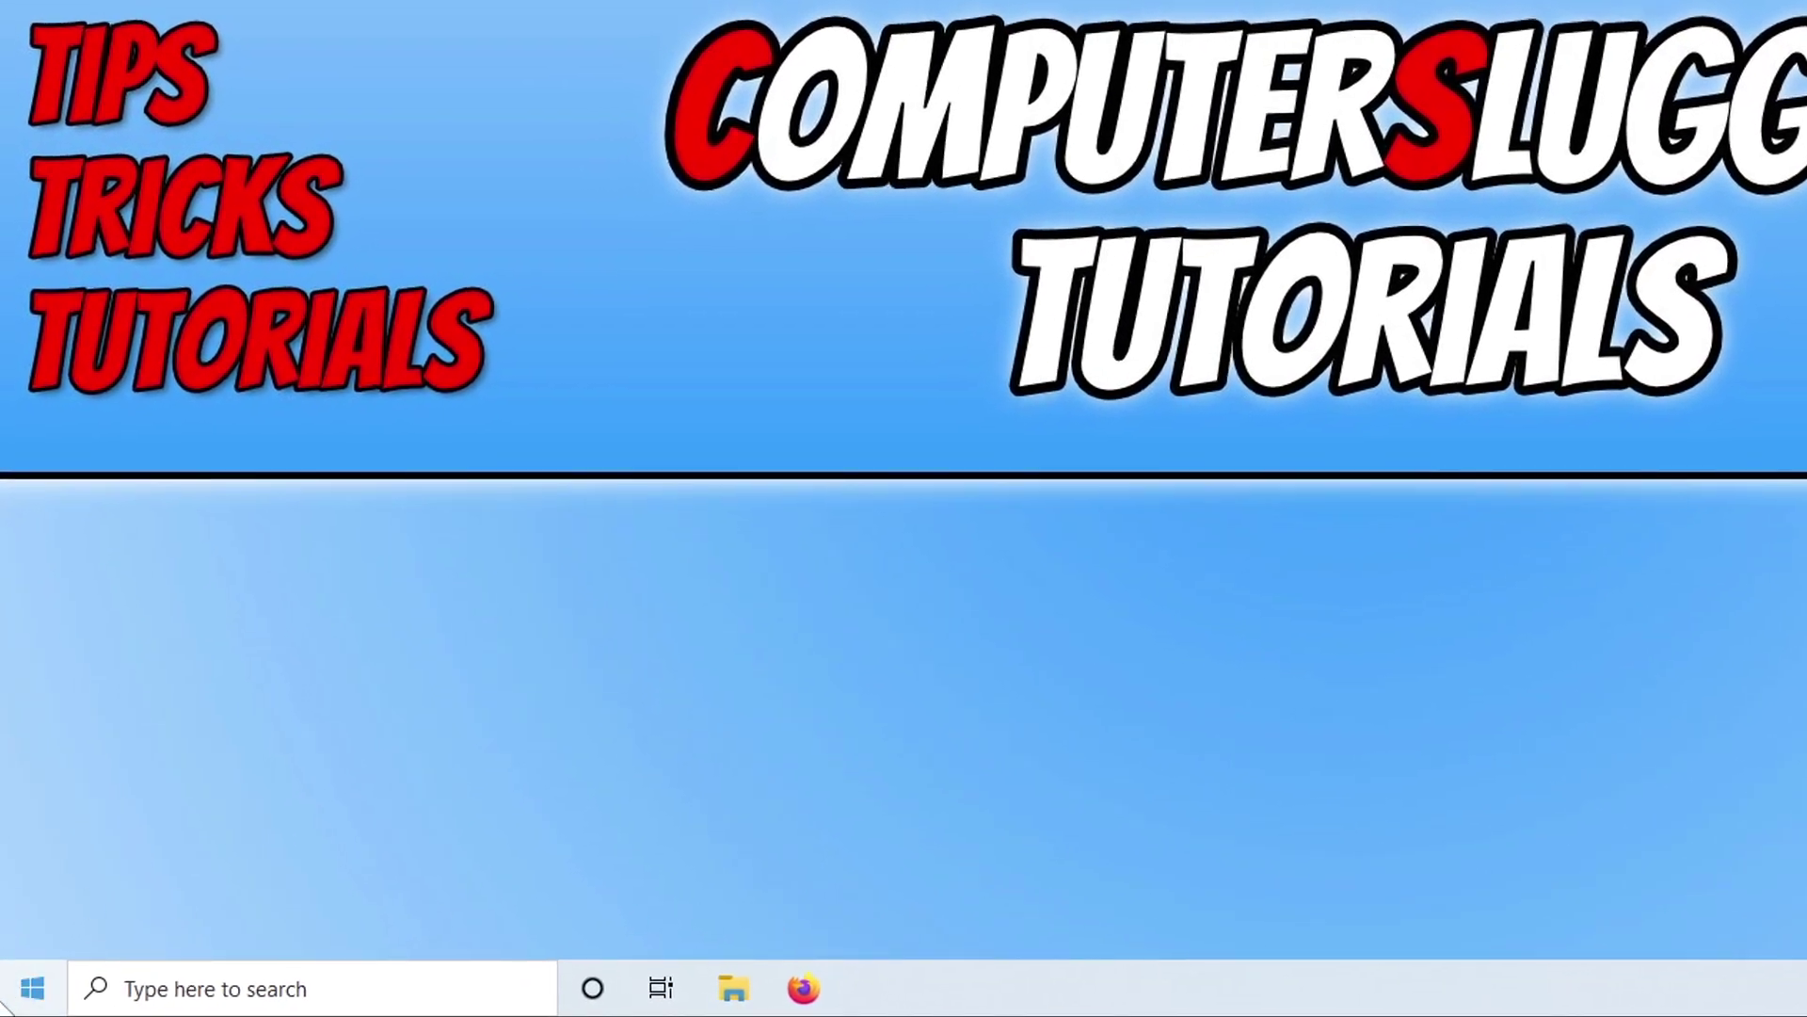
# Open the Win+X quick-link menu from the Start button
pyautogui.rightClick(4, 1009)
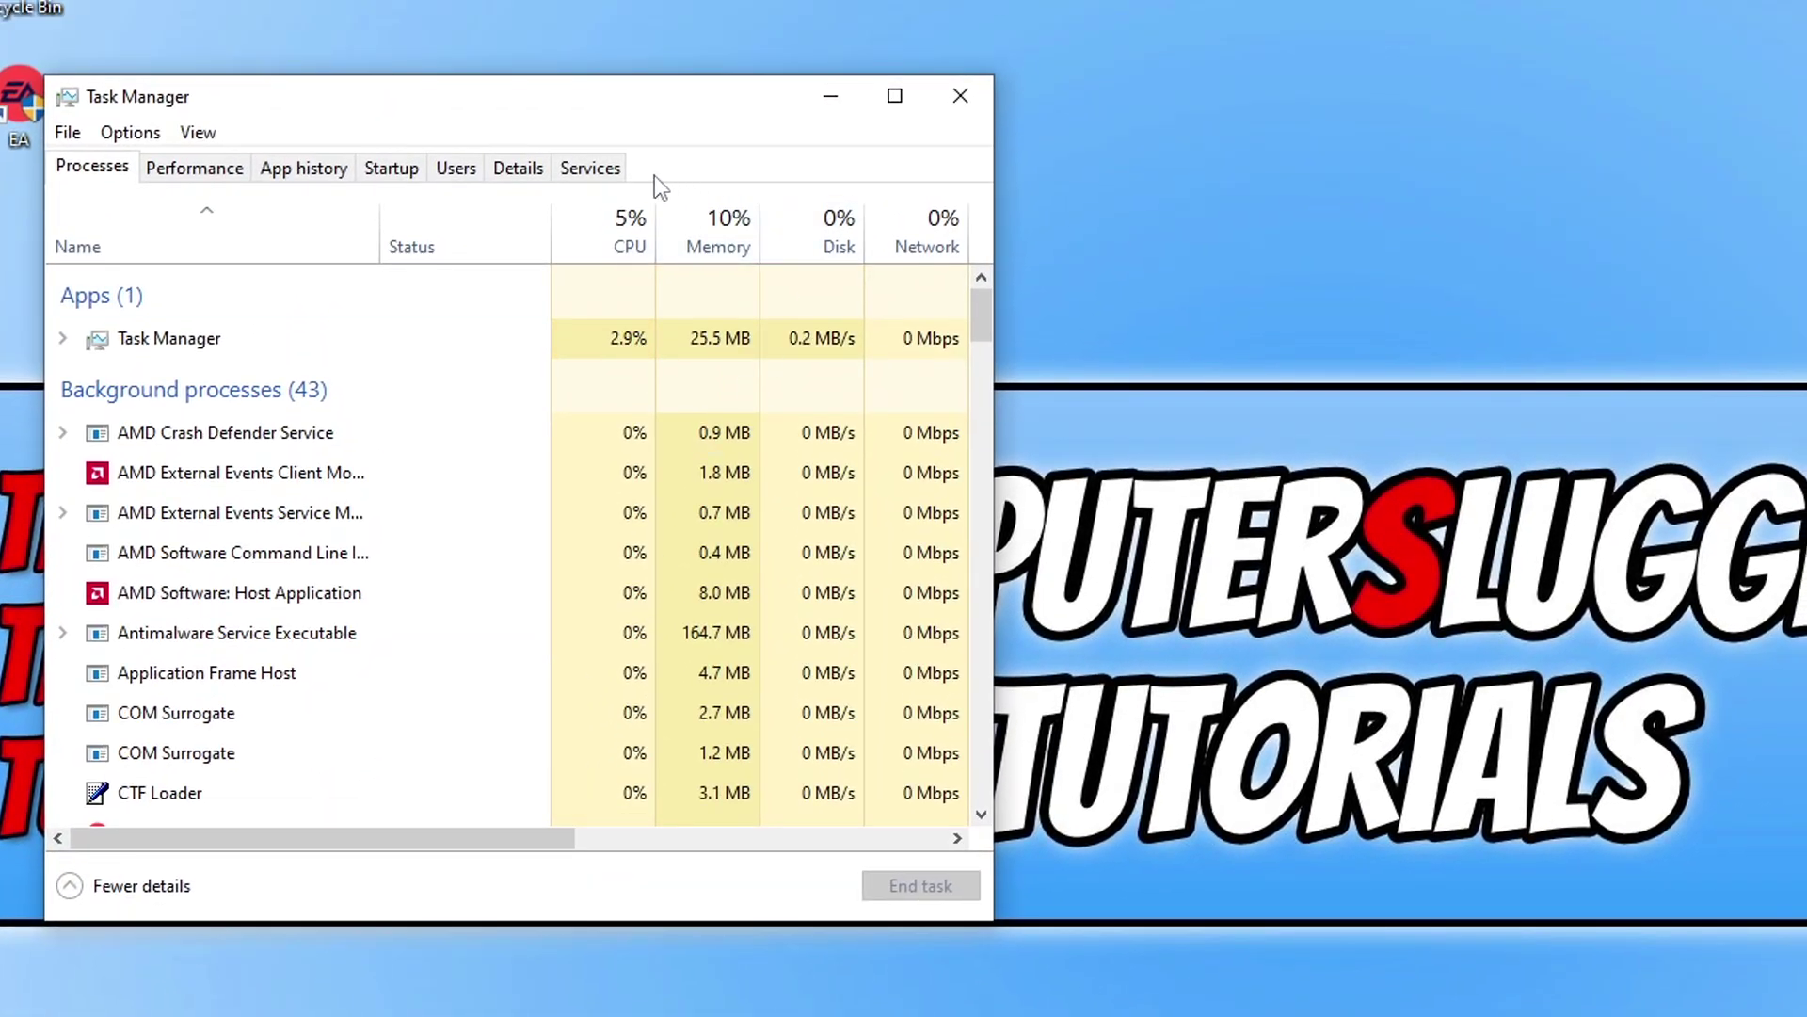
# Select EABackgroundService in Task Manager's Services list
pyautogui.click(603, 171)
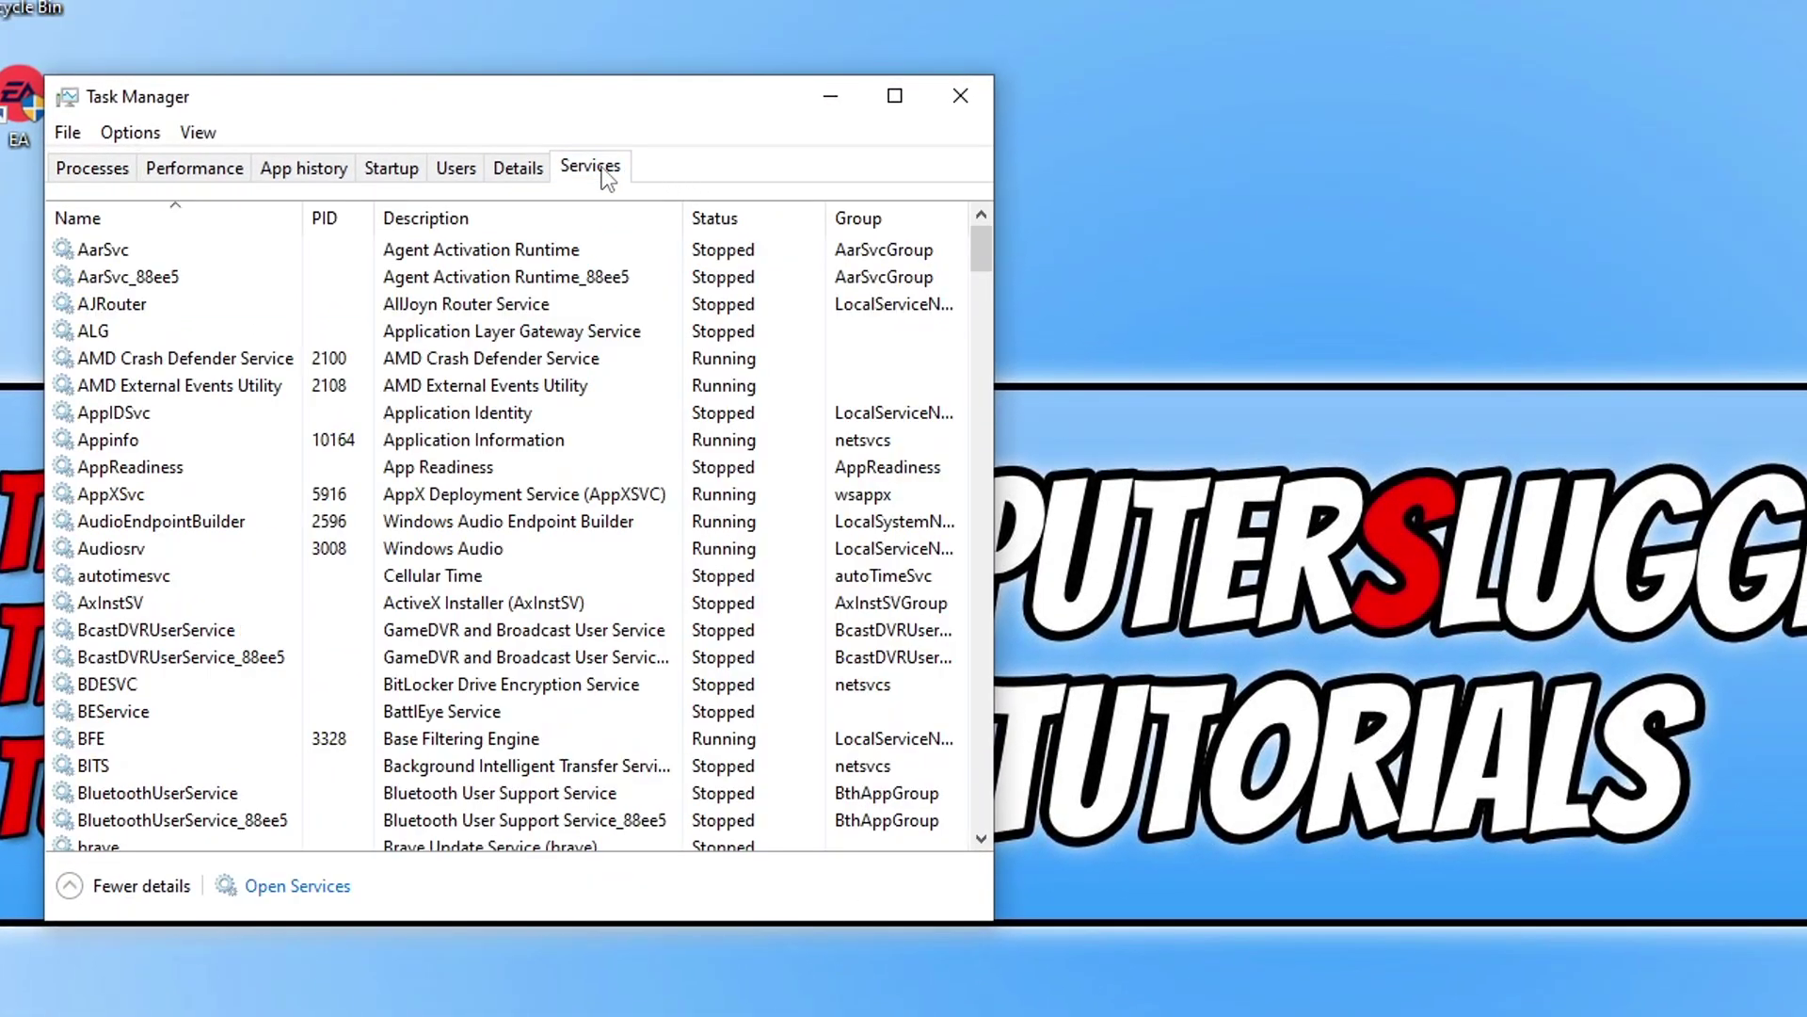
pyautogui.click(182, 416)
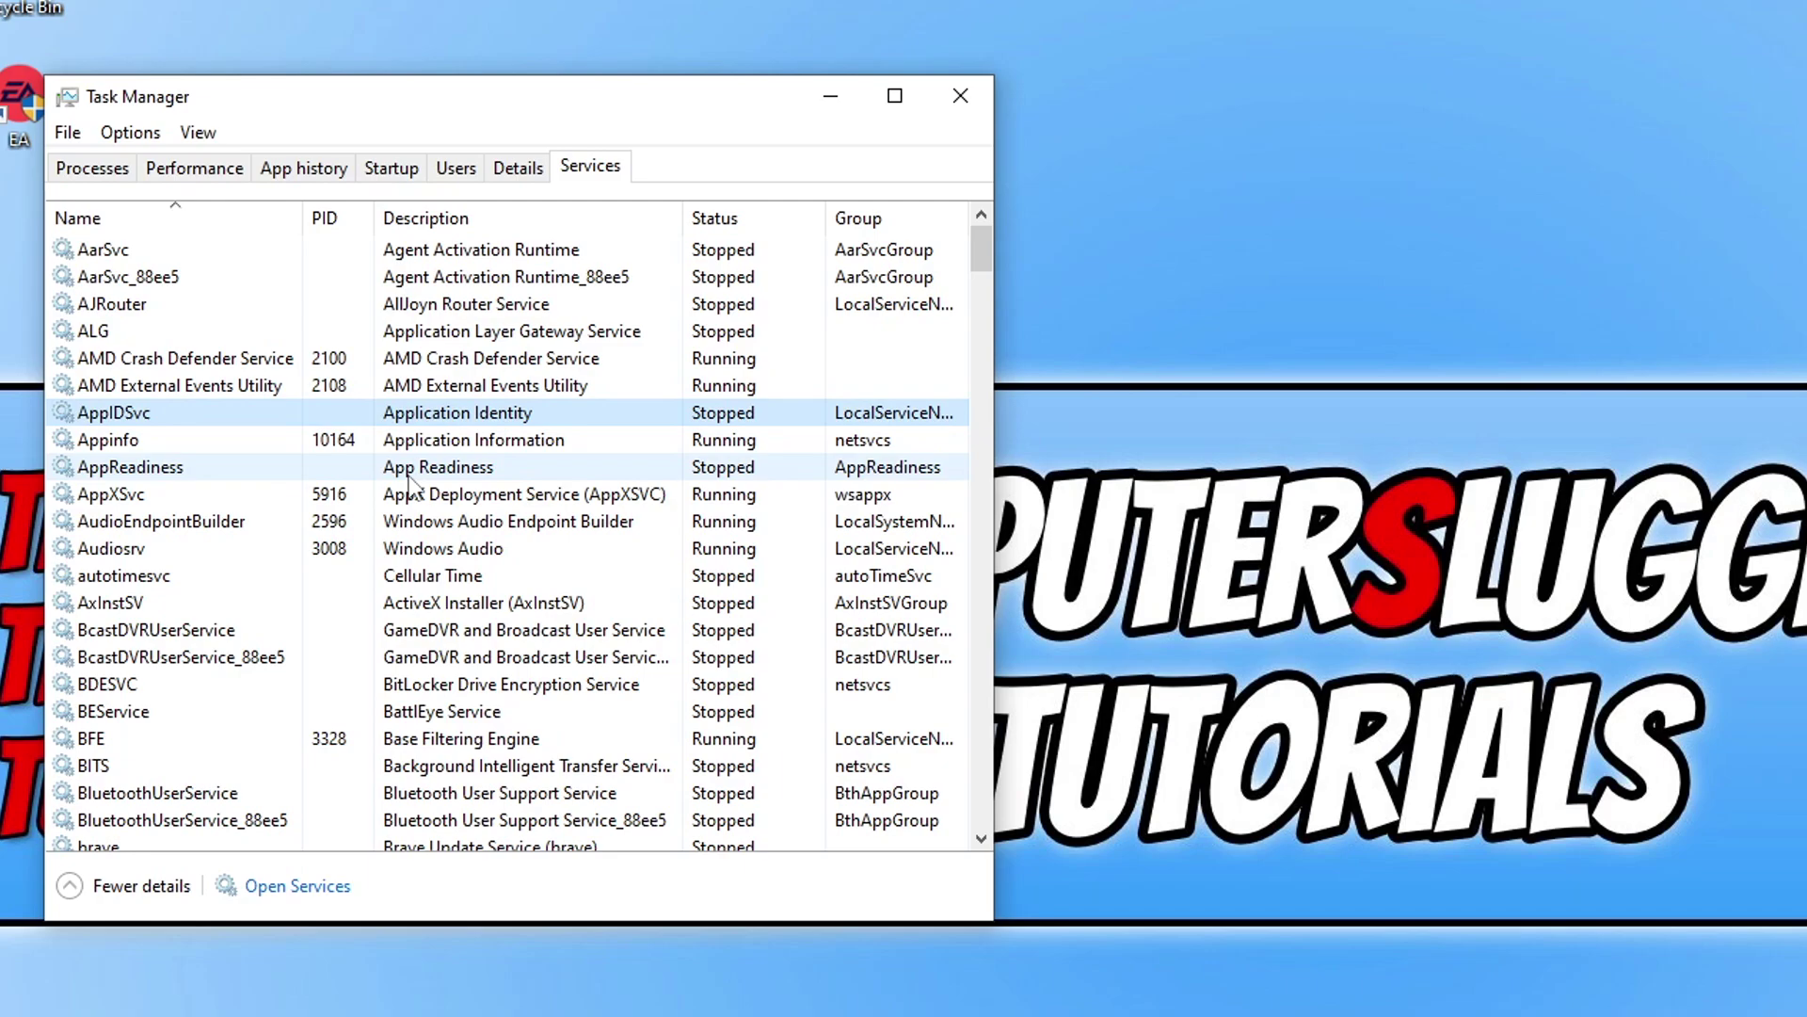
pyautogui.press('e')
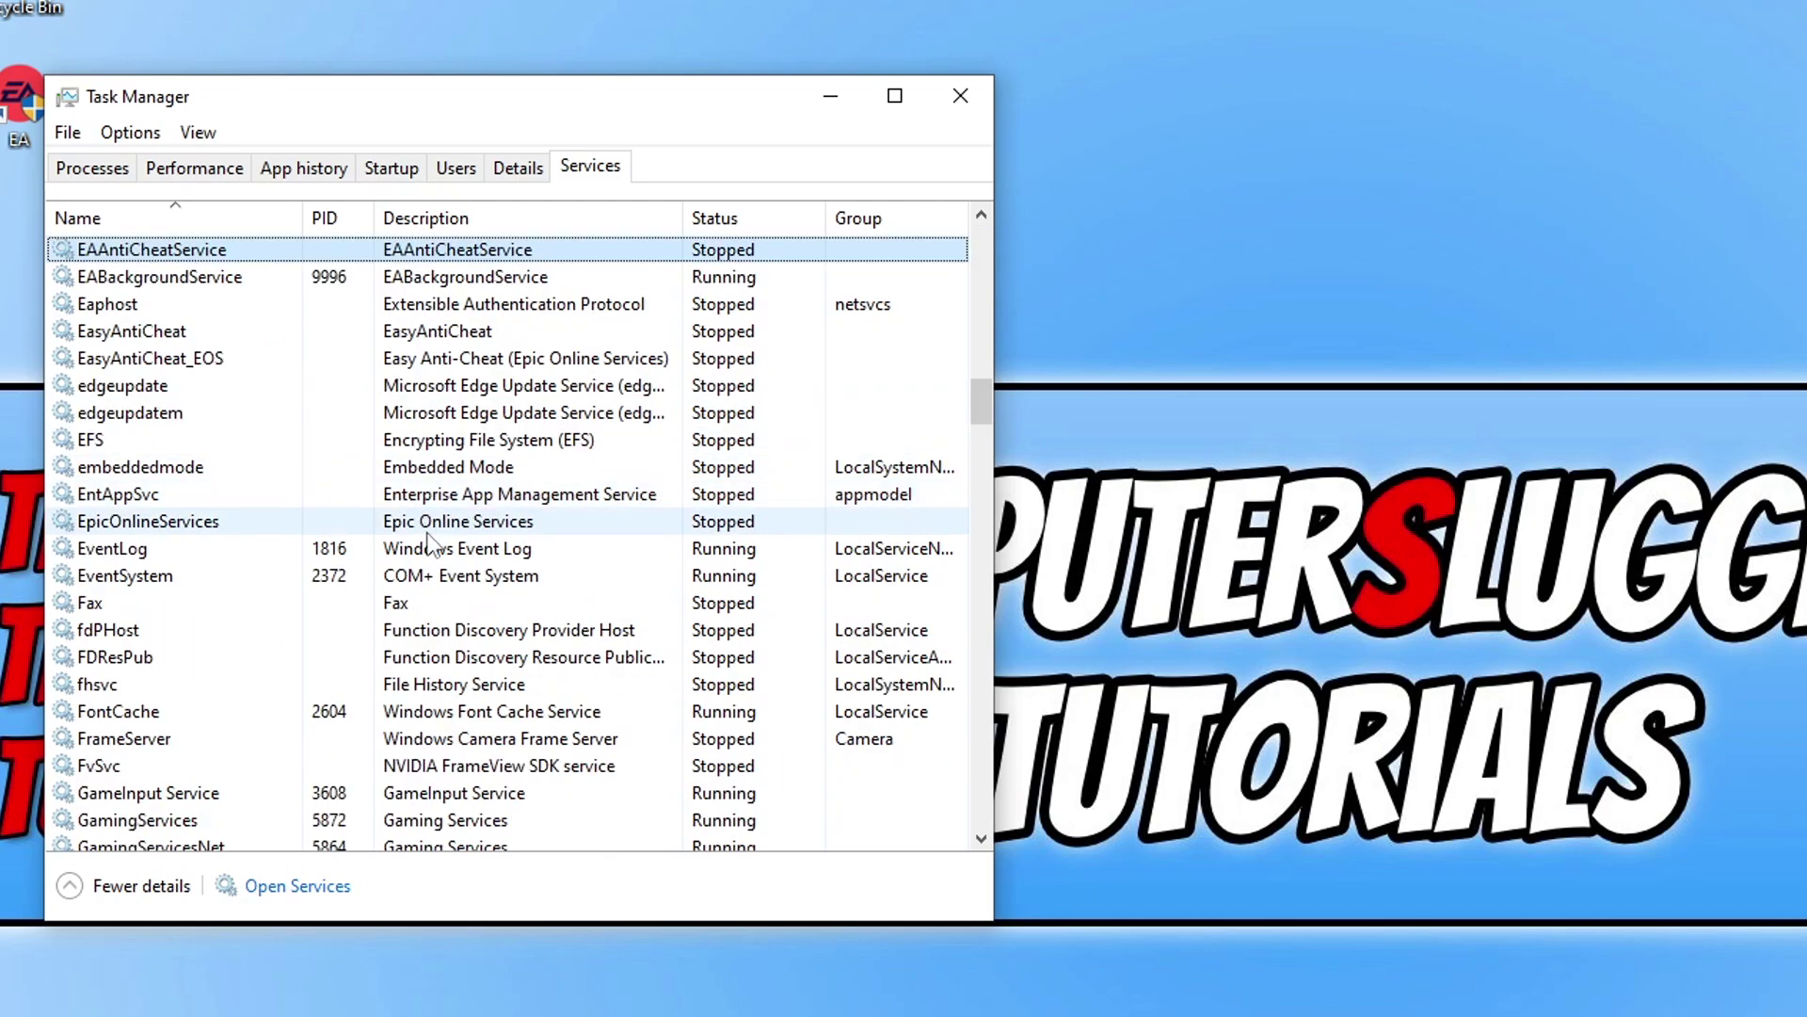
pyautogui.click(208, 280)
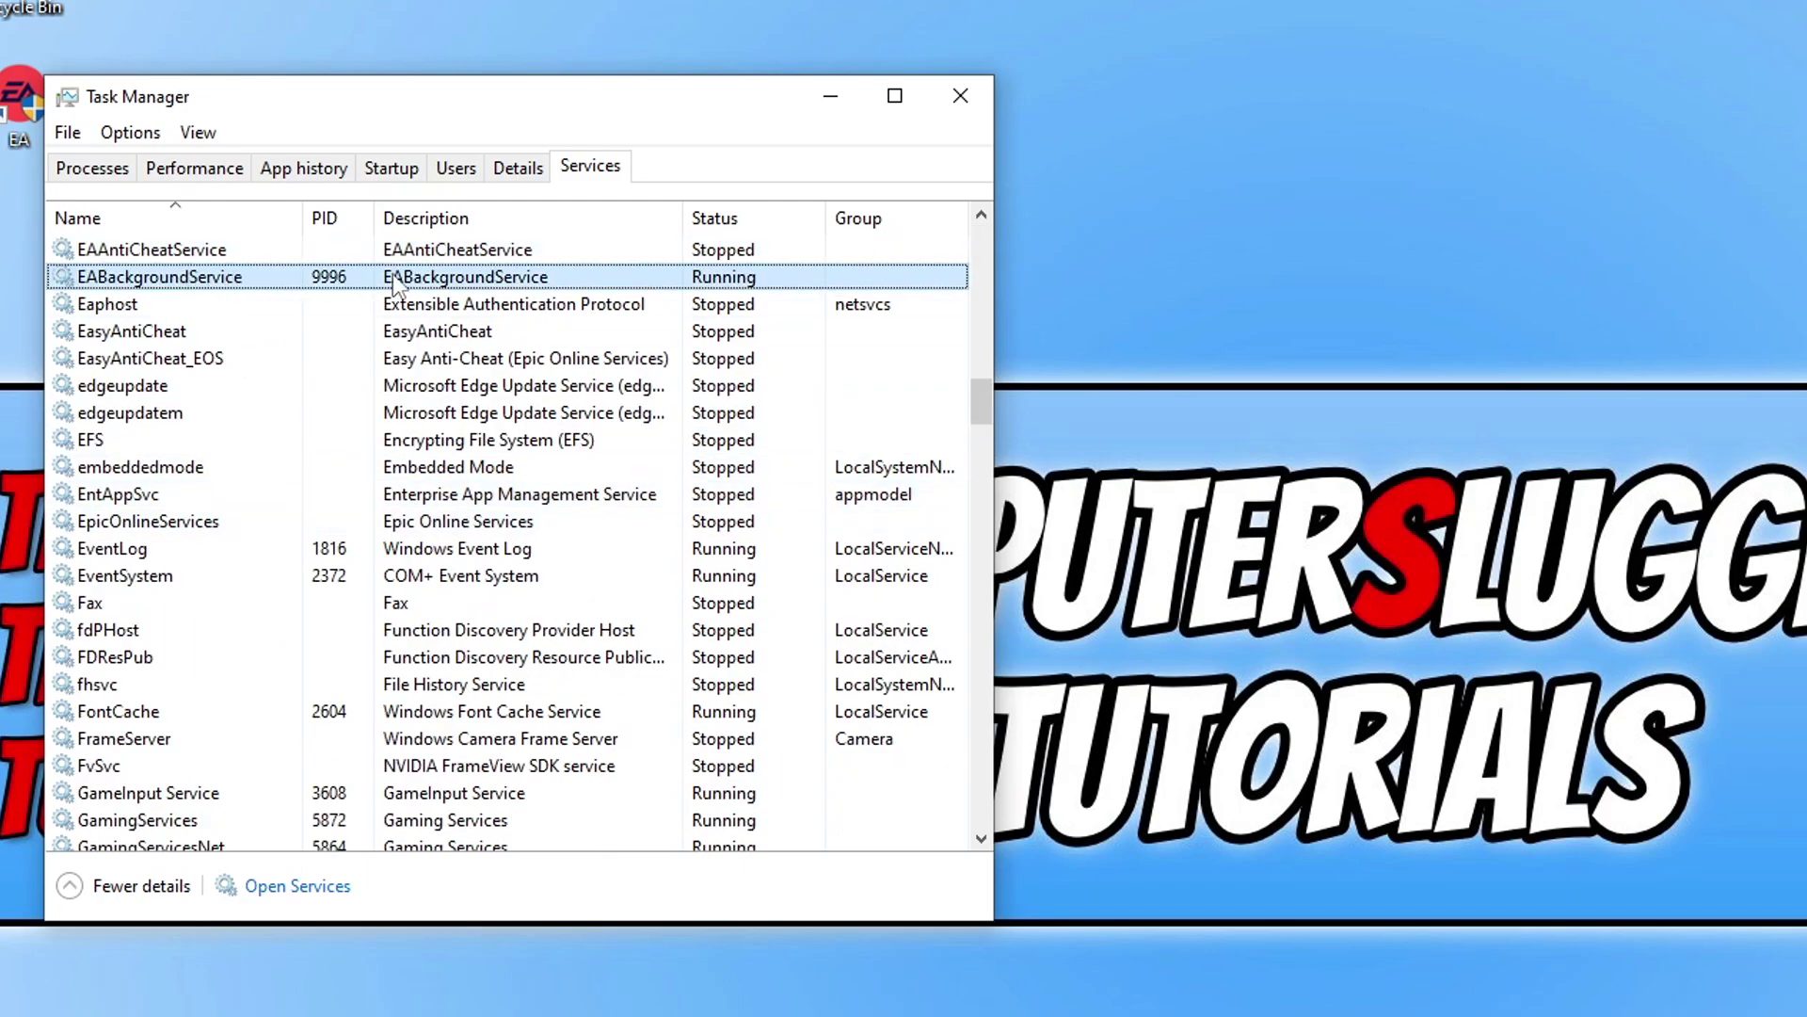
# Stop and restart EABackgroundService, then launch the Services console
pyautogui.rightClick(632, 277)
pyautogui.click(762, 325)
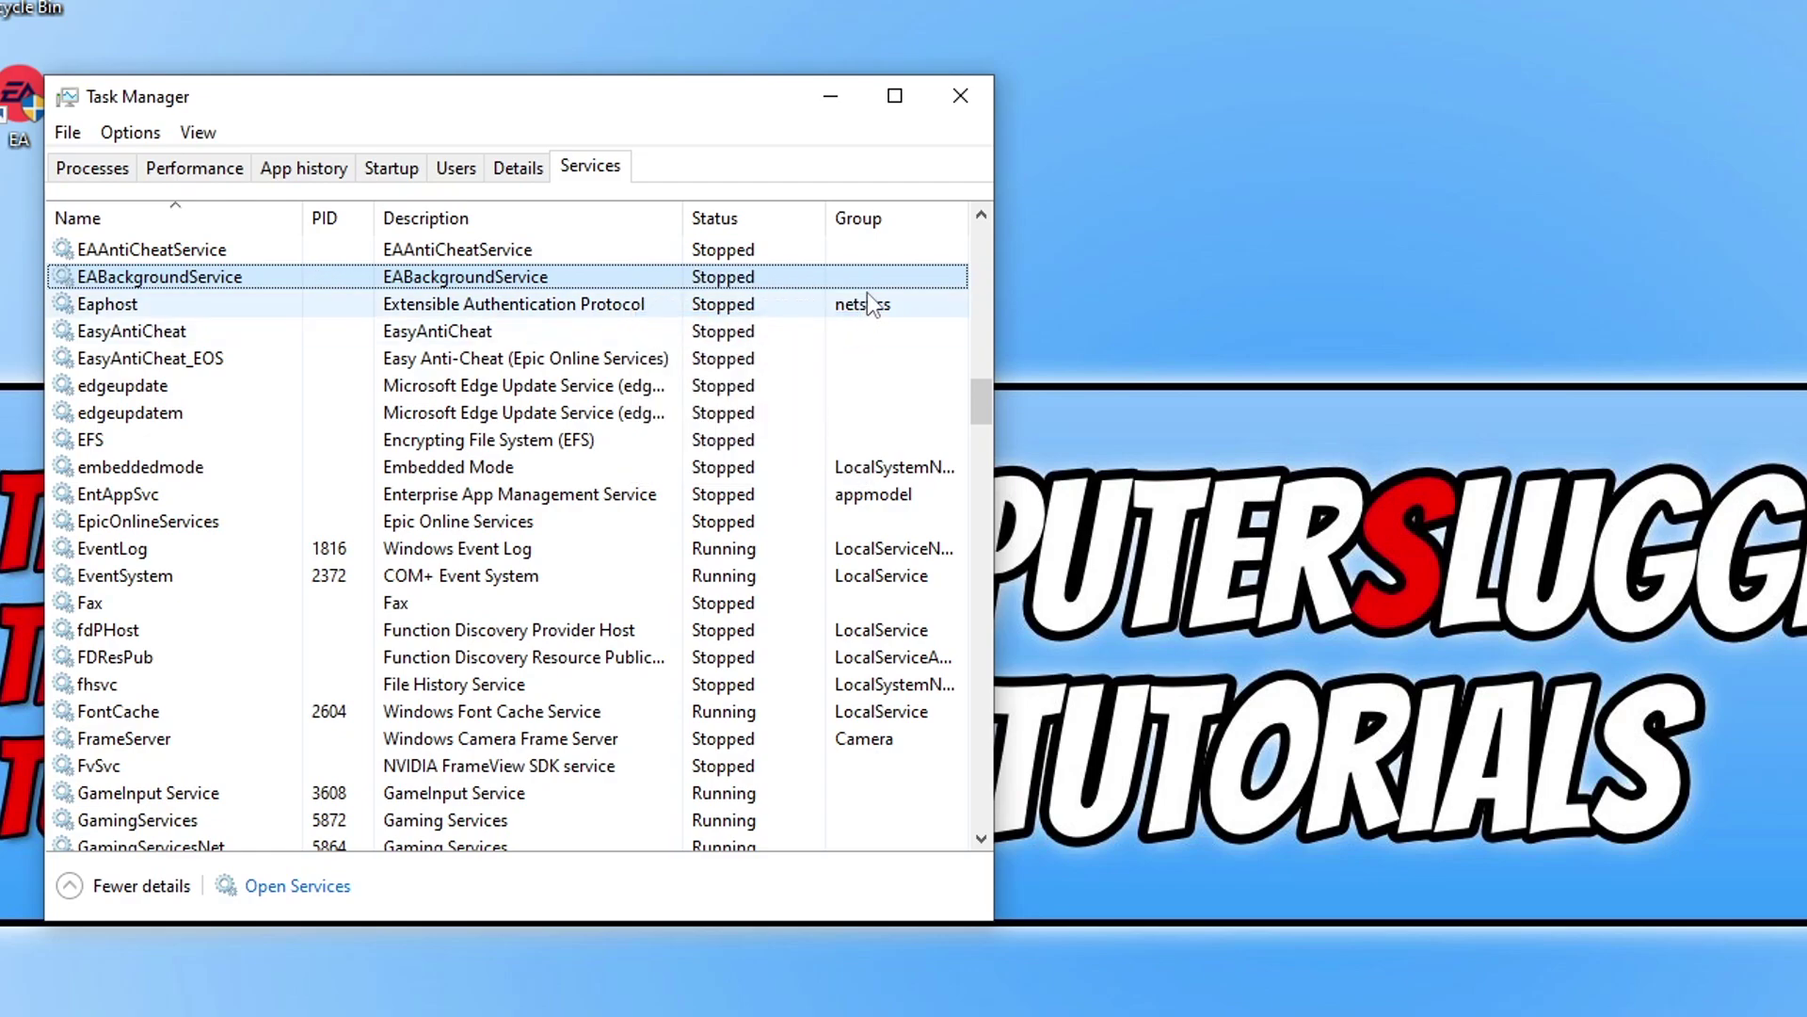
pyautogui.rightClick(256, 275)
pyautogui.click(435, 296)
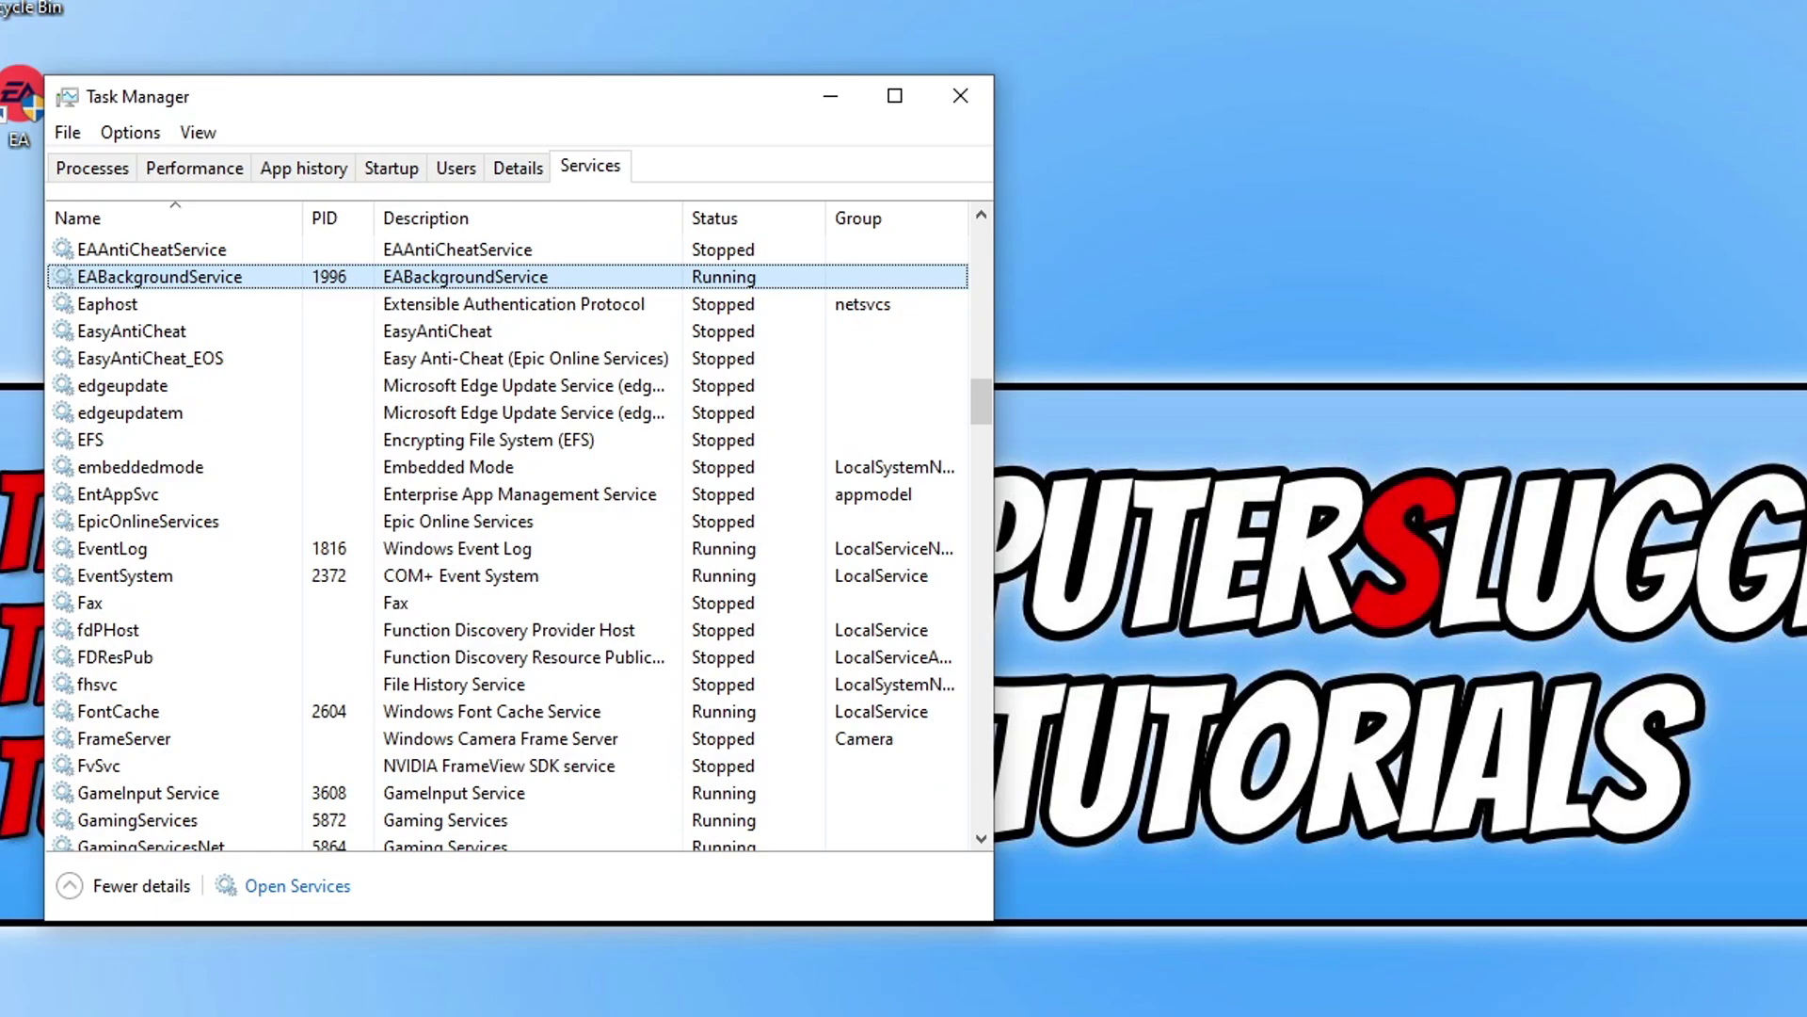
pyautogui.click(320, 887)
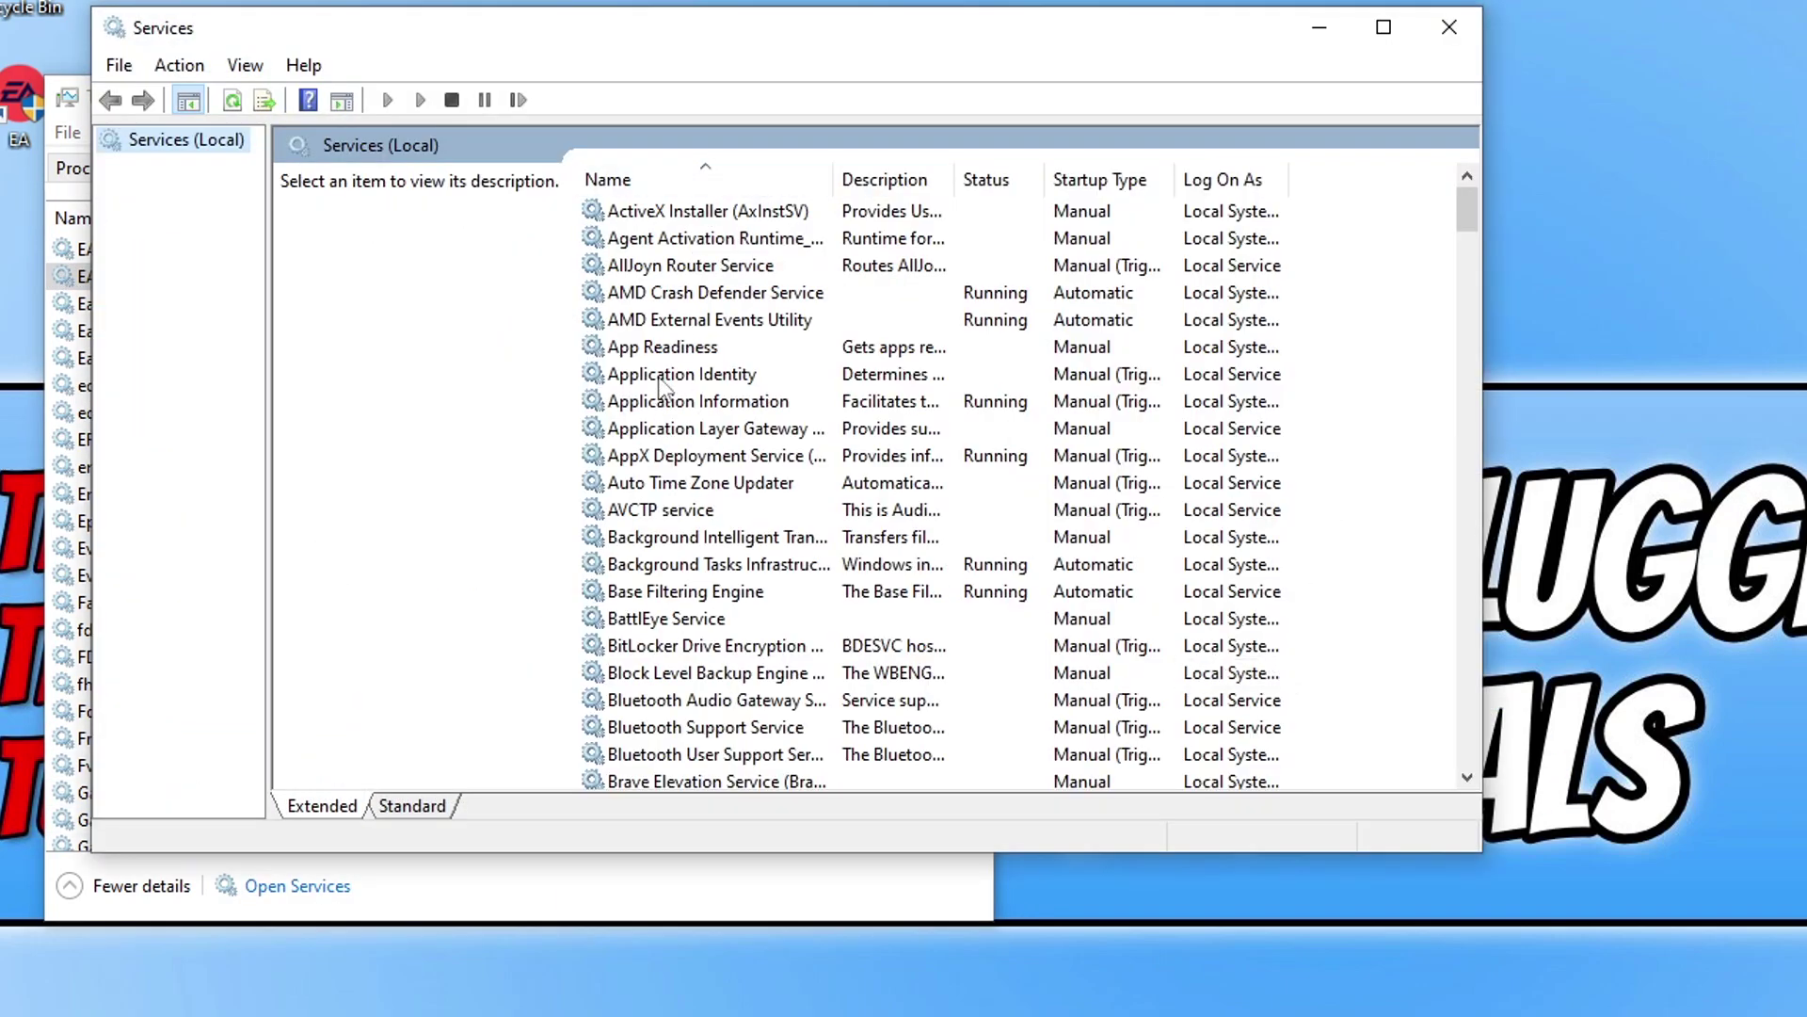
# Set EABackgroundService's startup type to Automatic in its Properties, then minimize Services
pyautogui.click(664, 381)
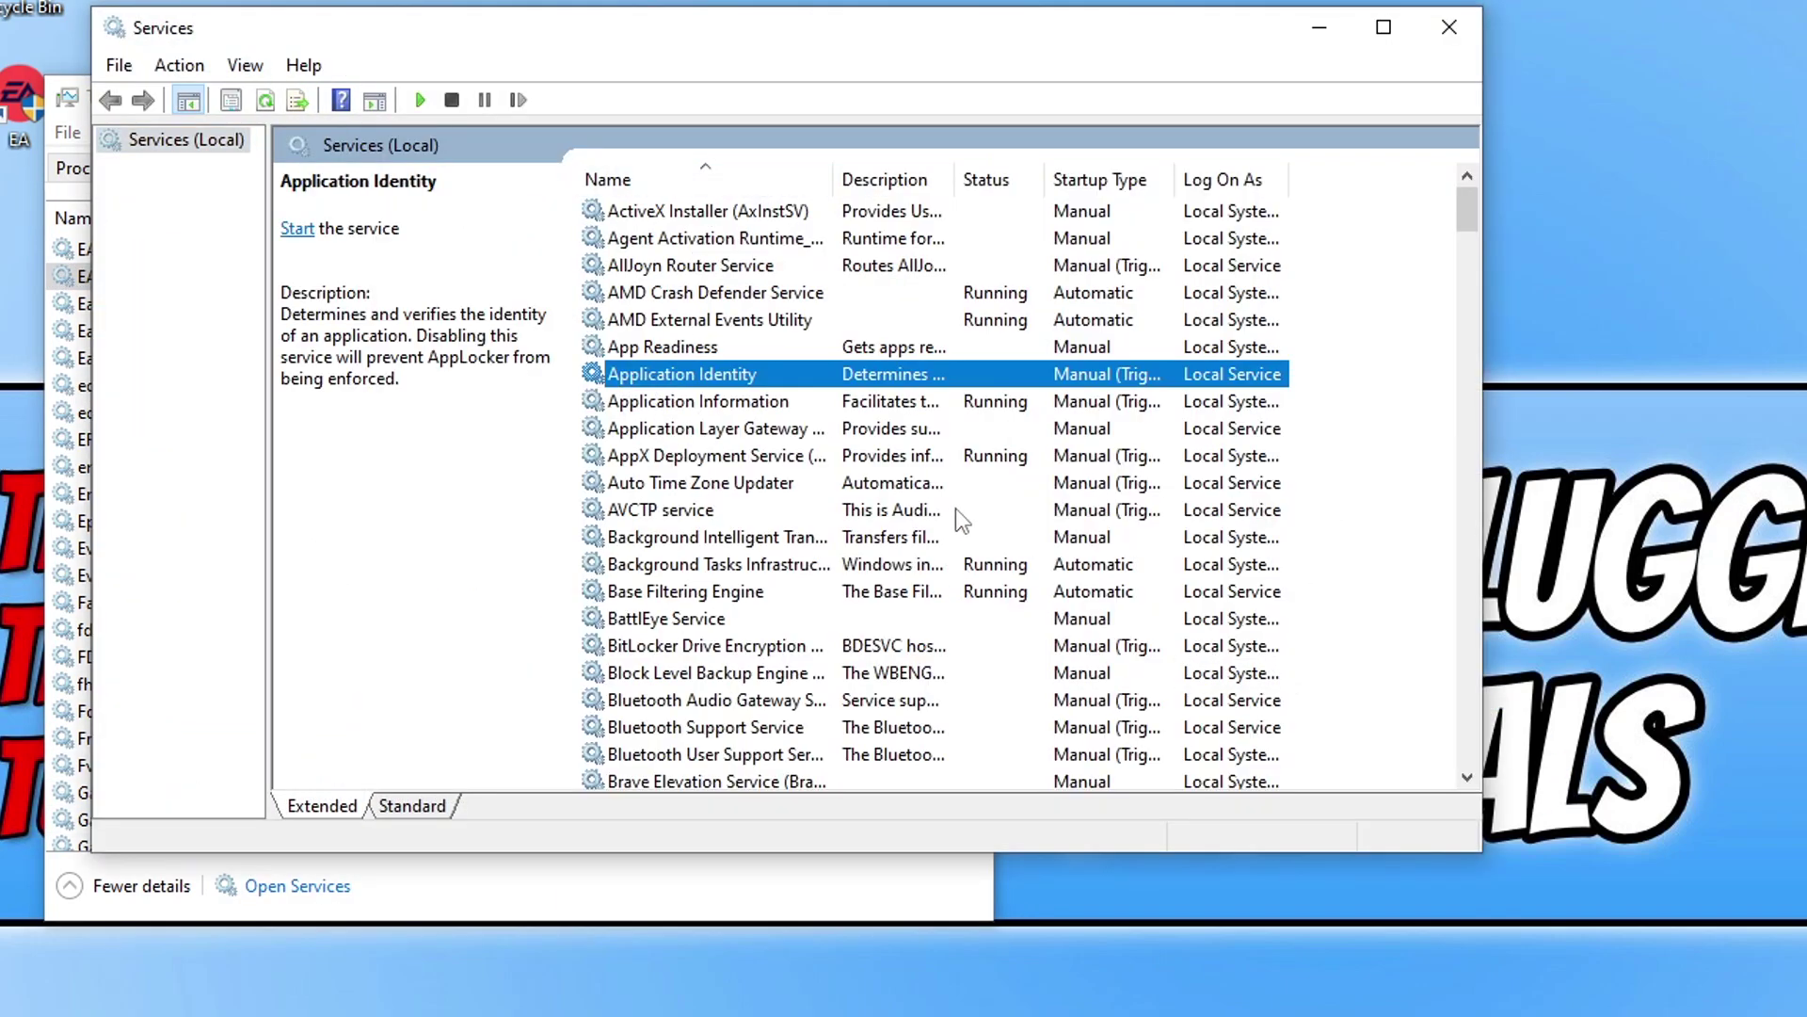
pyautogui.write('ea')
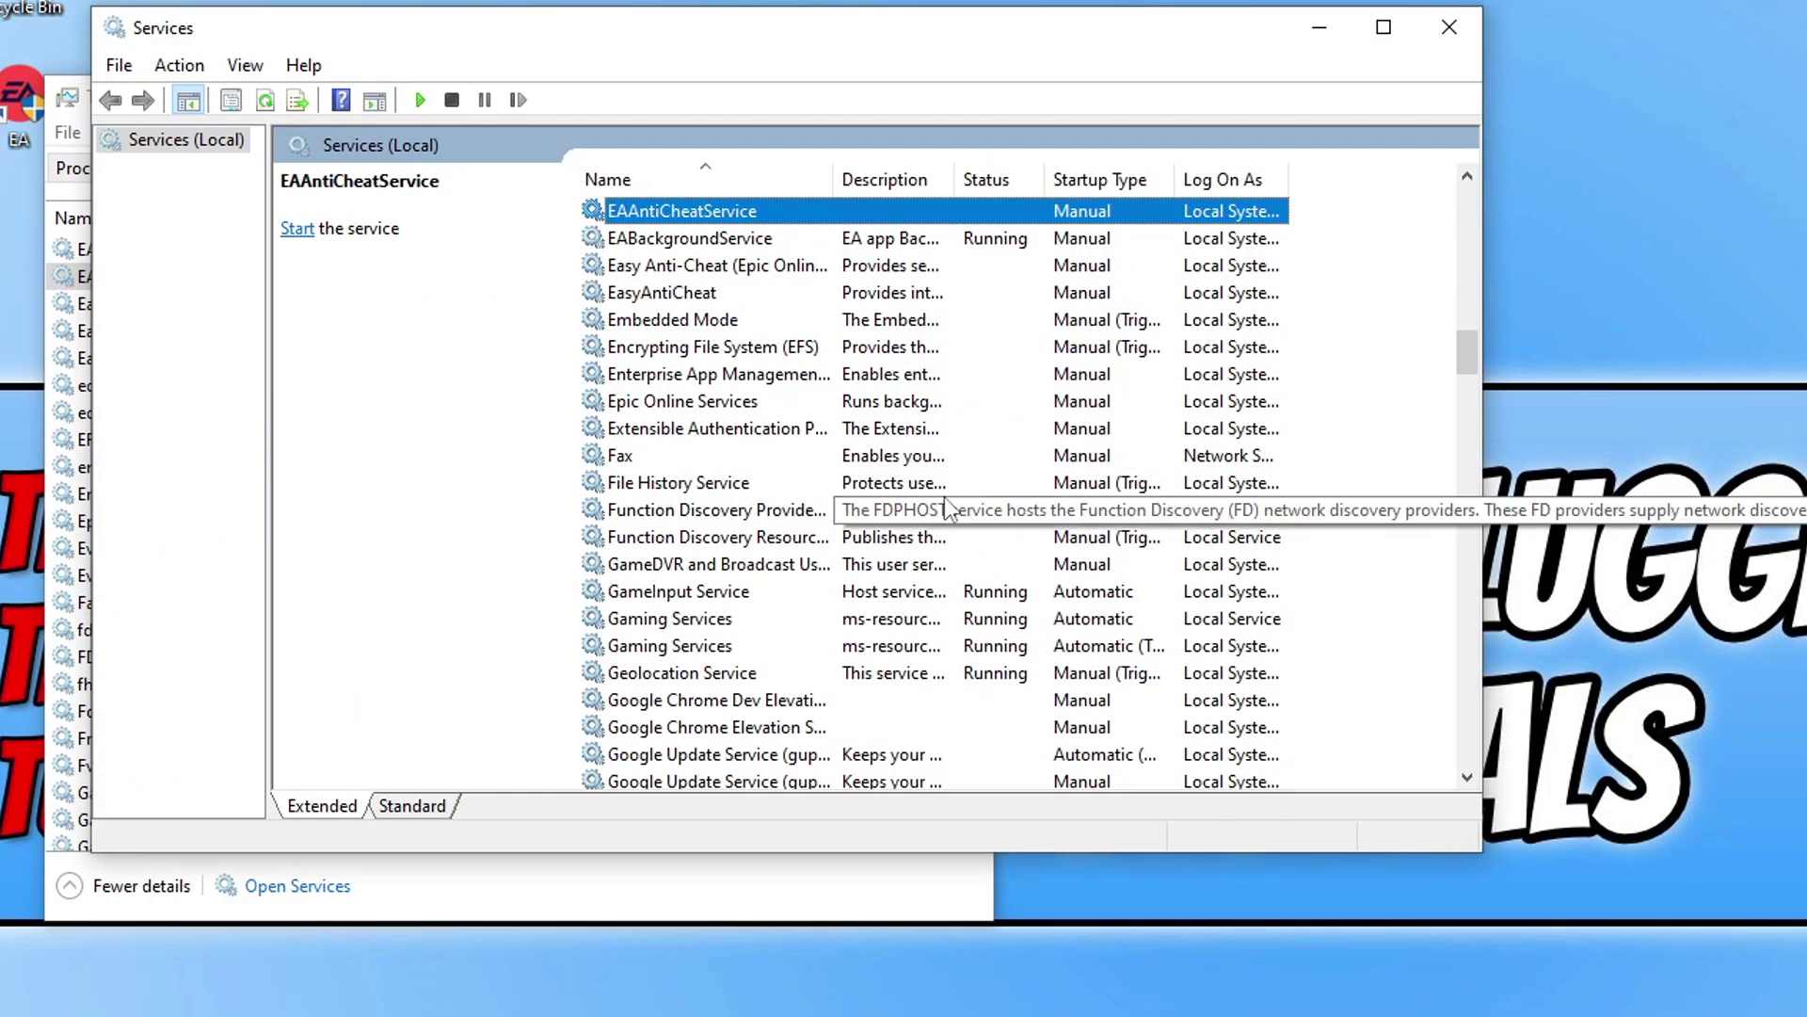
pyautogui.click(743, 246)
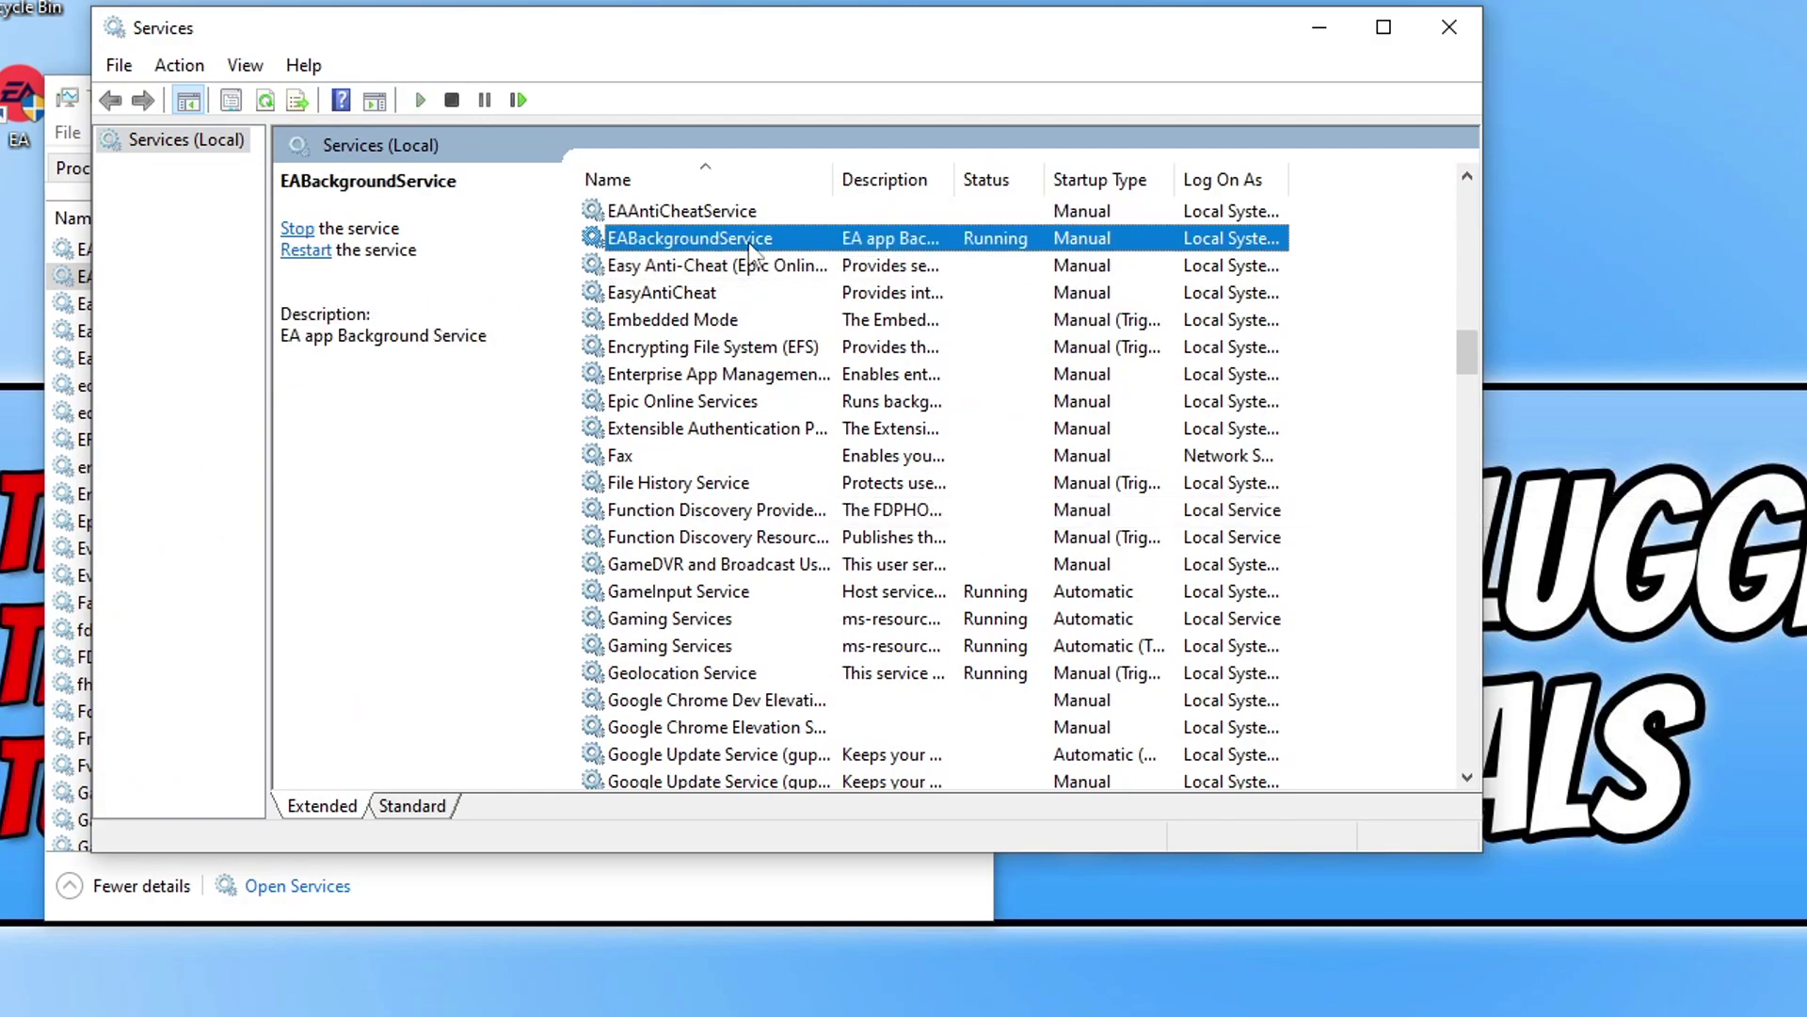
pyautogui.rightClick(726, 235)
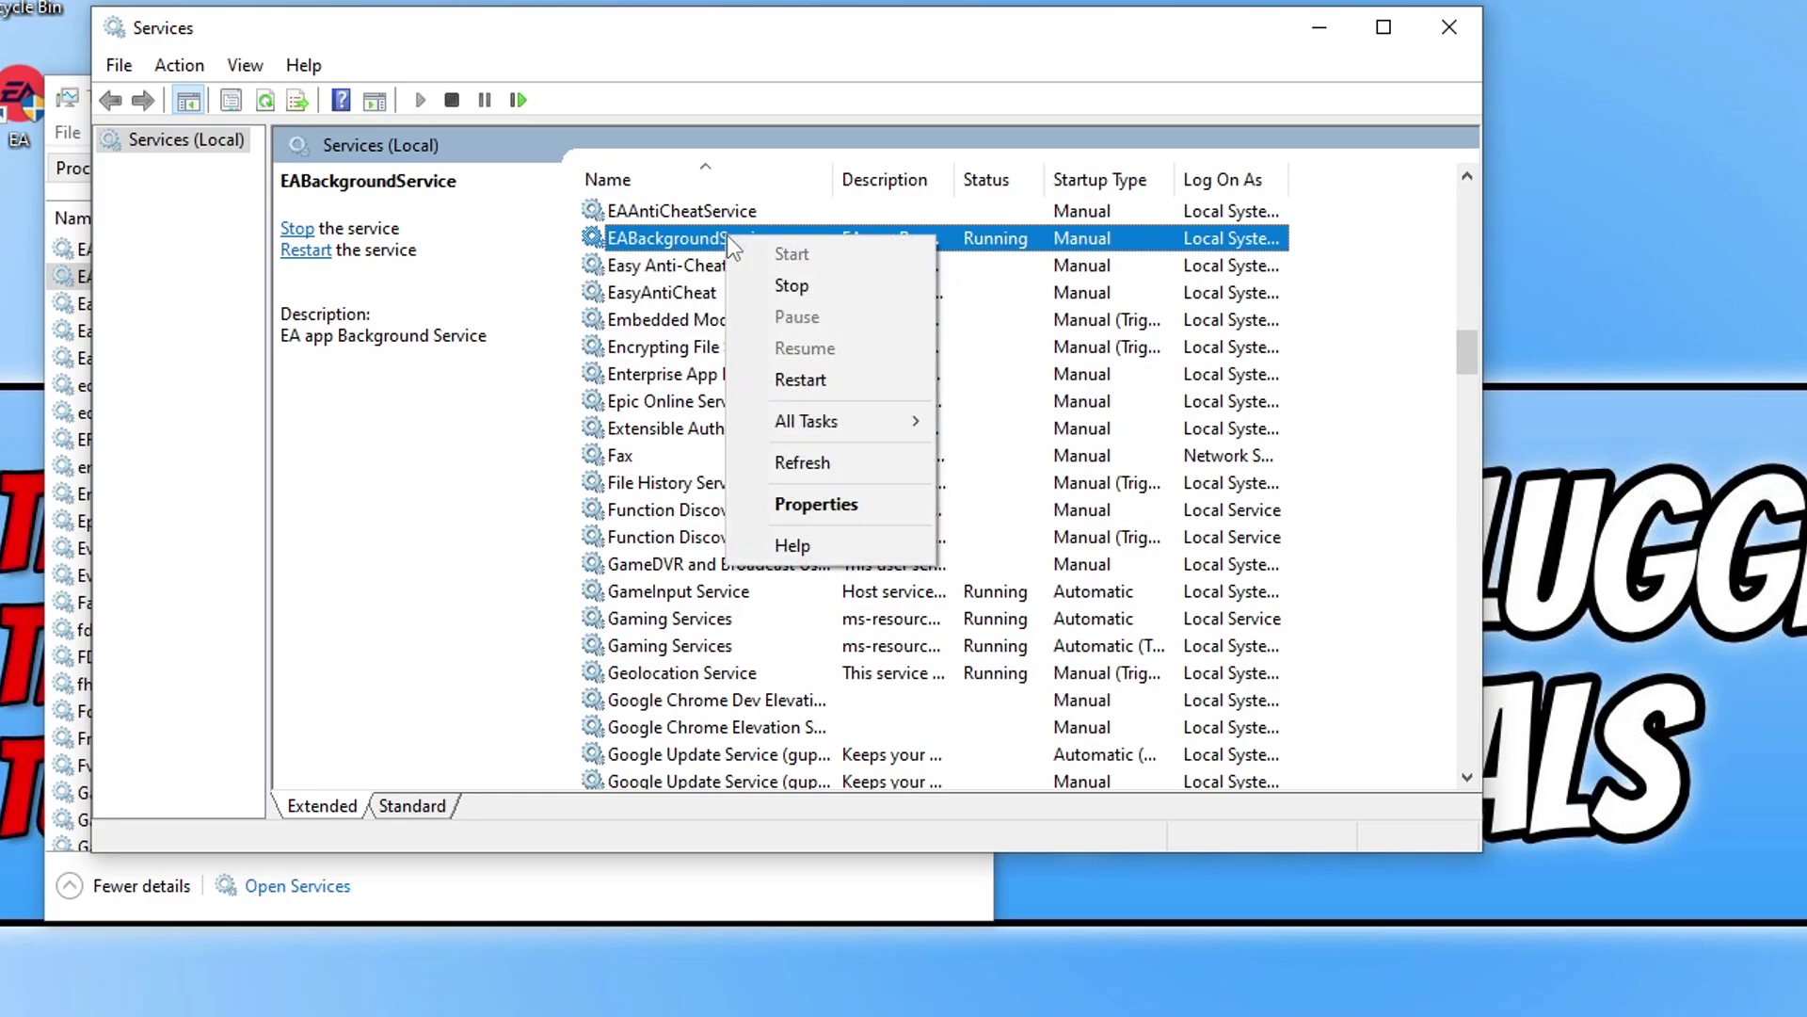
pyautogui.click(868, 499)
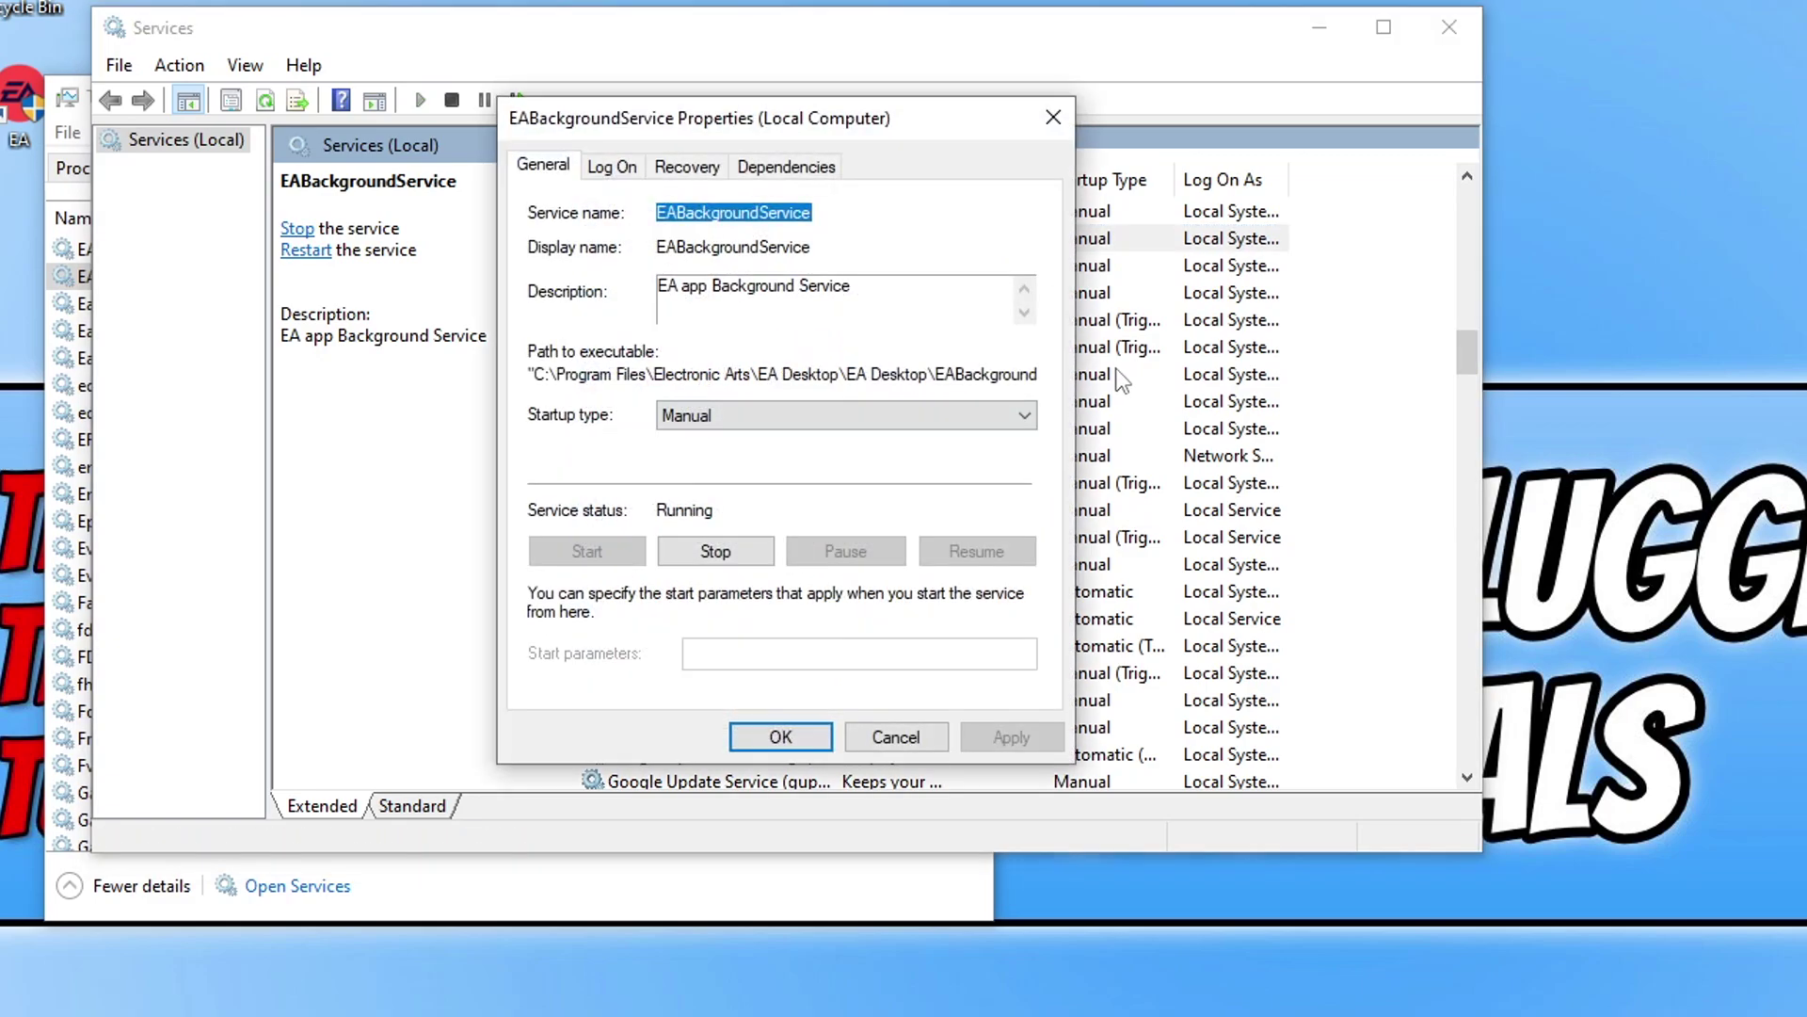
pyautogui.click(877, 415)
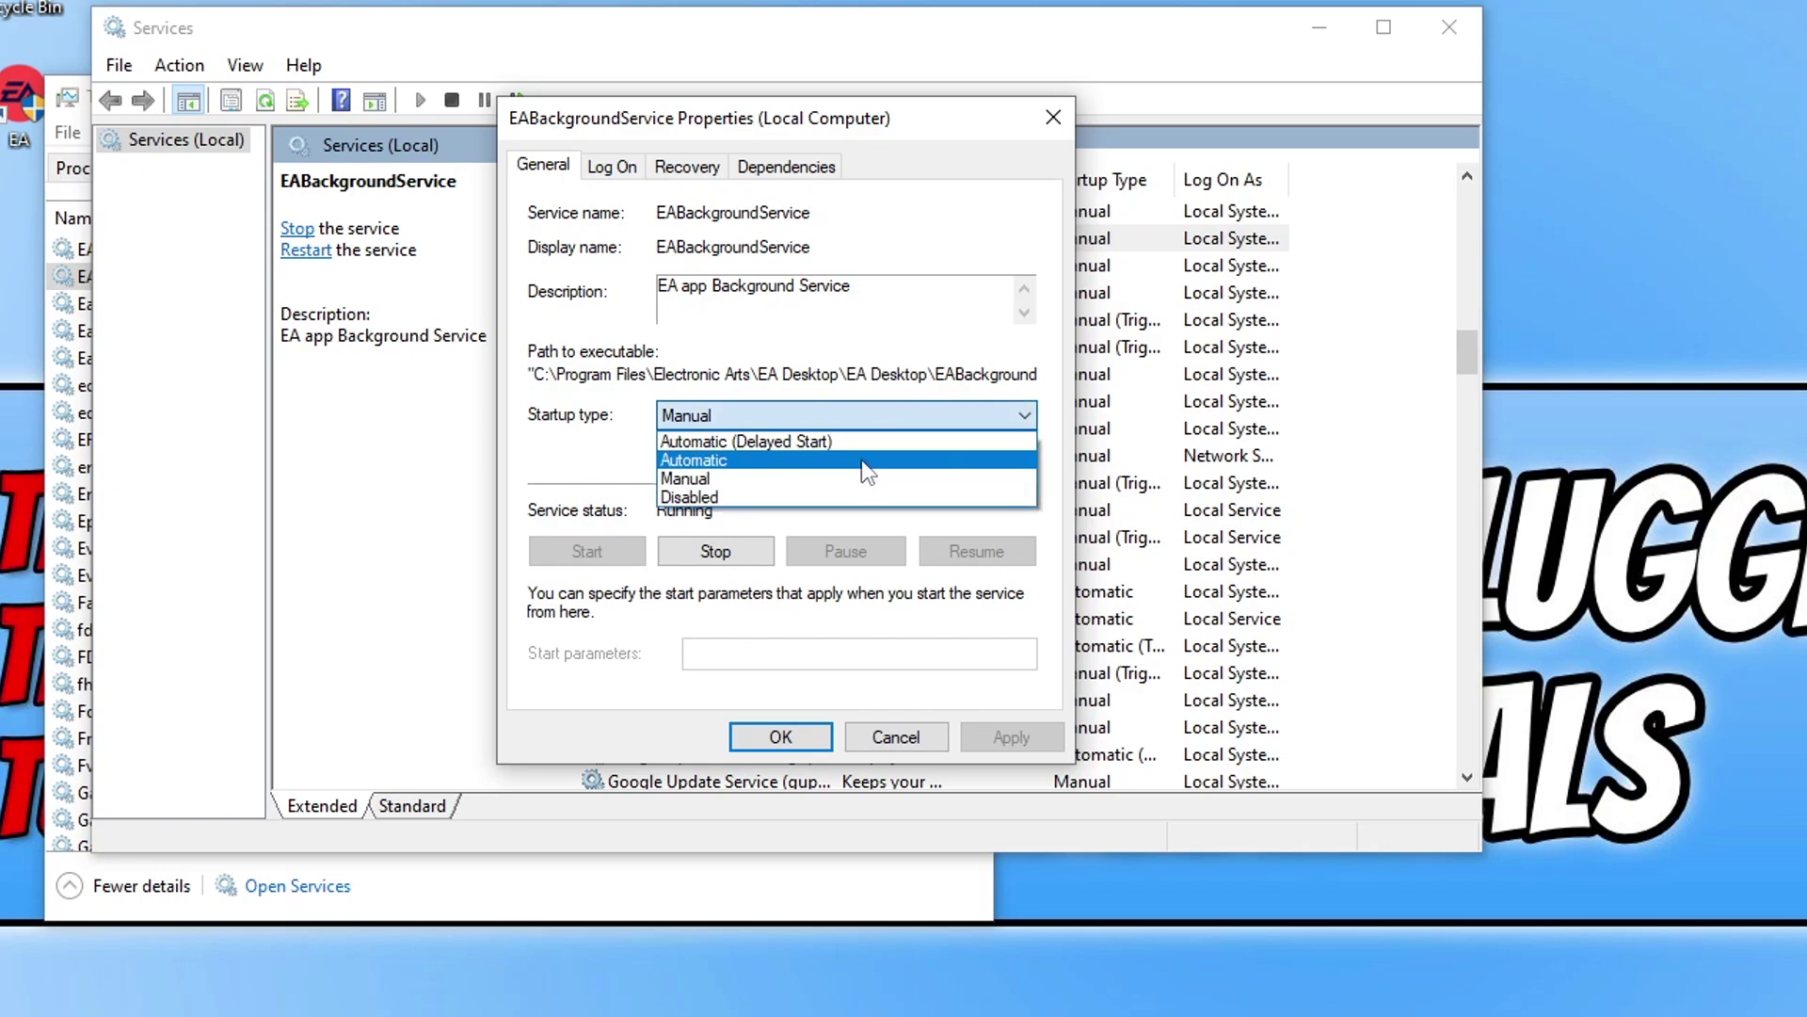
pyautogui.click(866, 461)
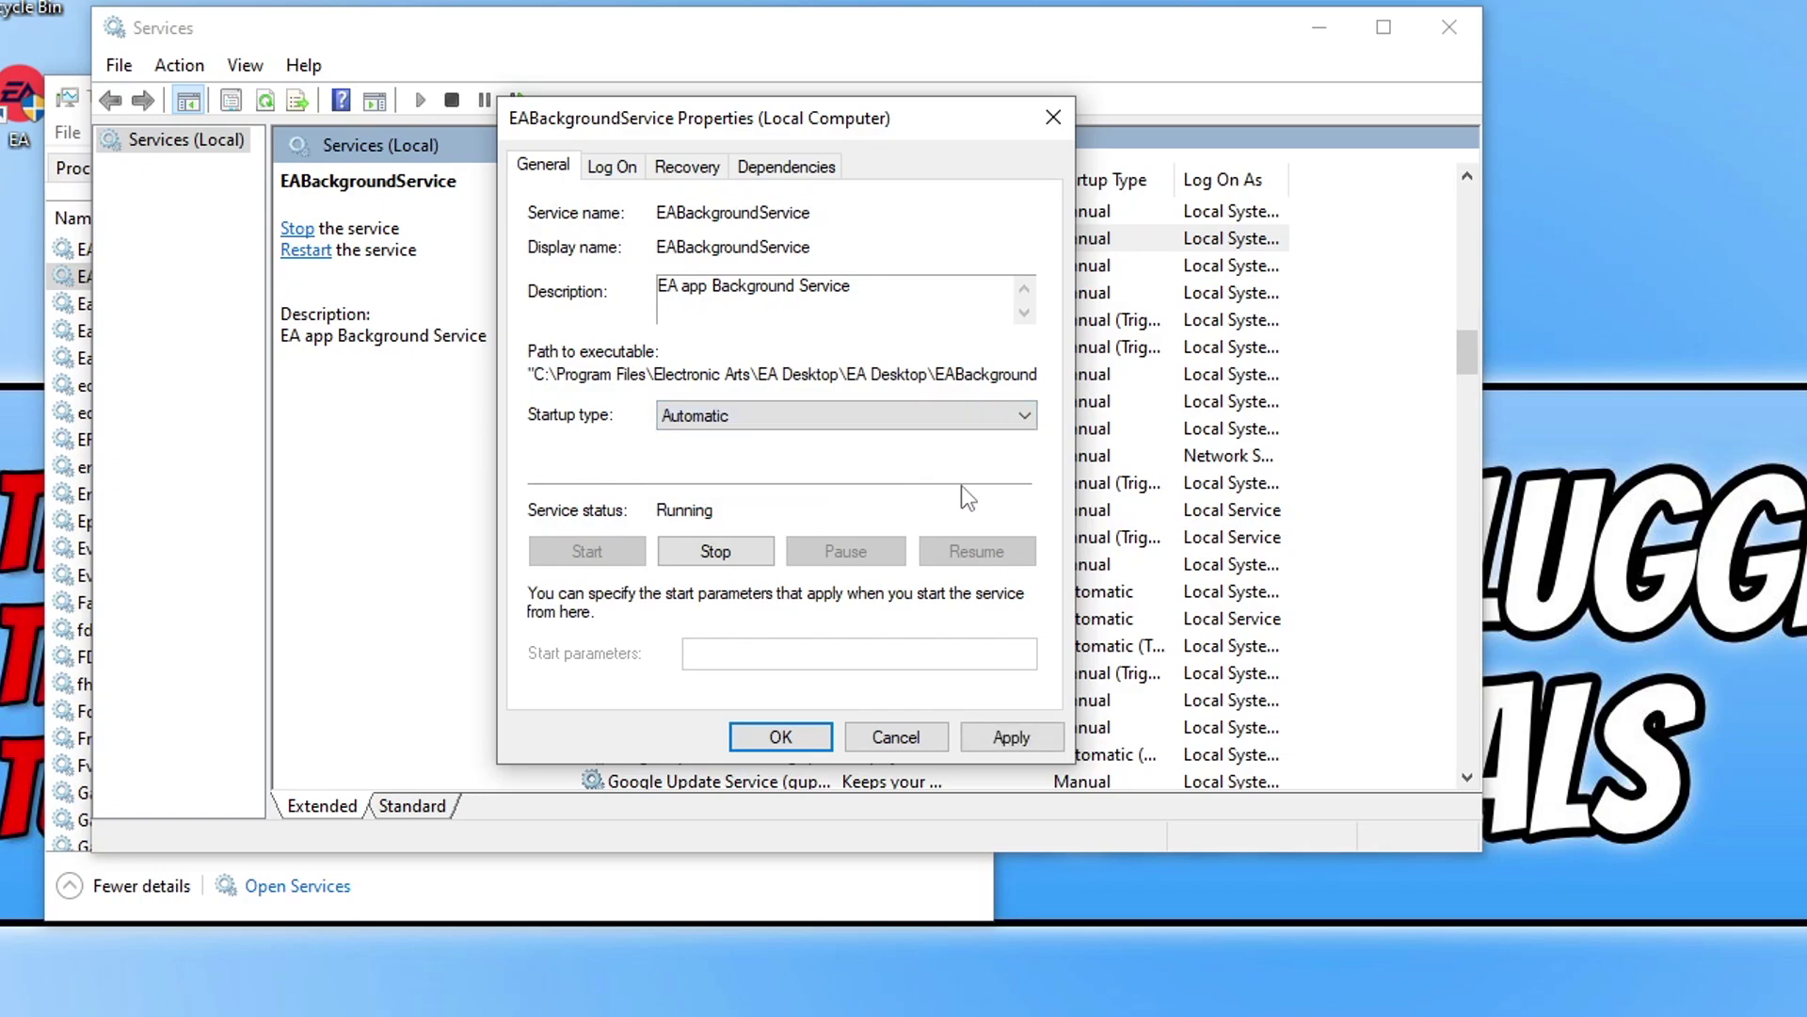
pyautogui.click(1014, 739)
pyautogui.click(780, 736)
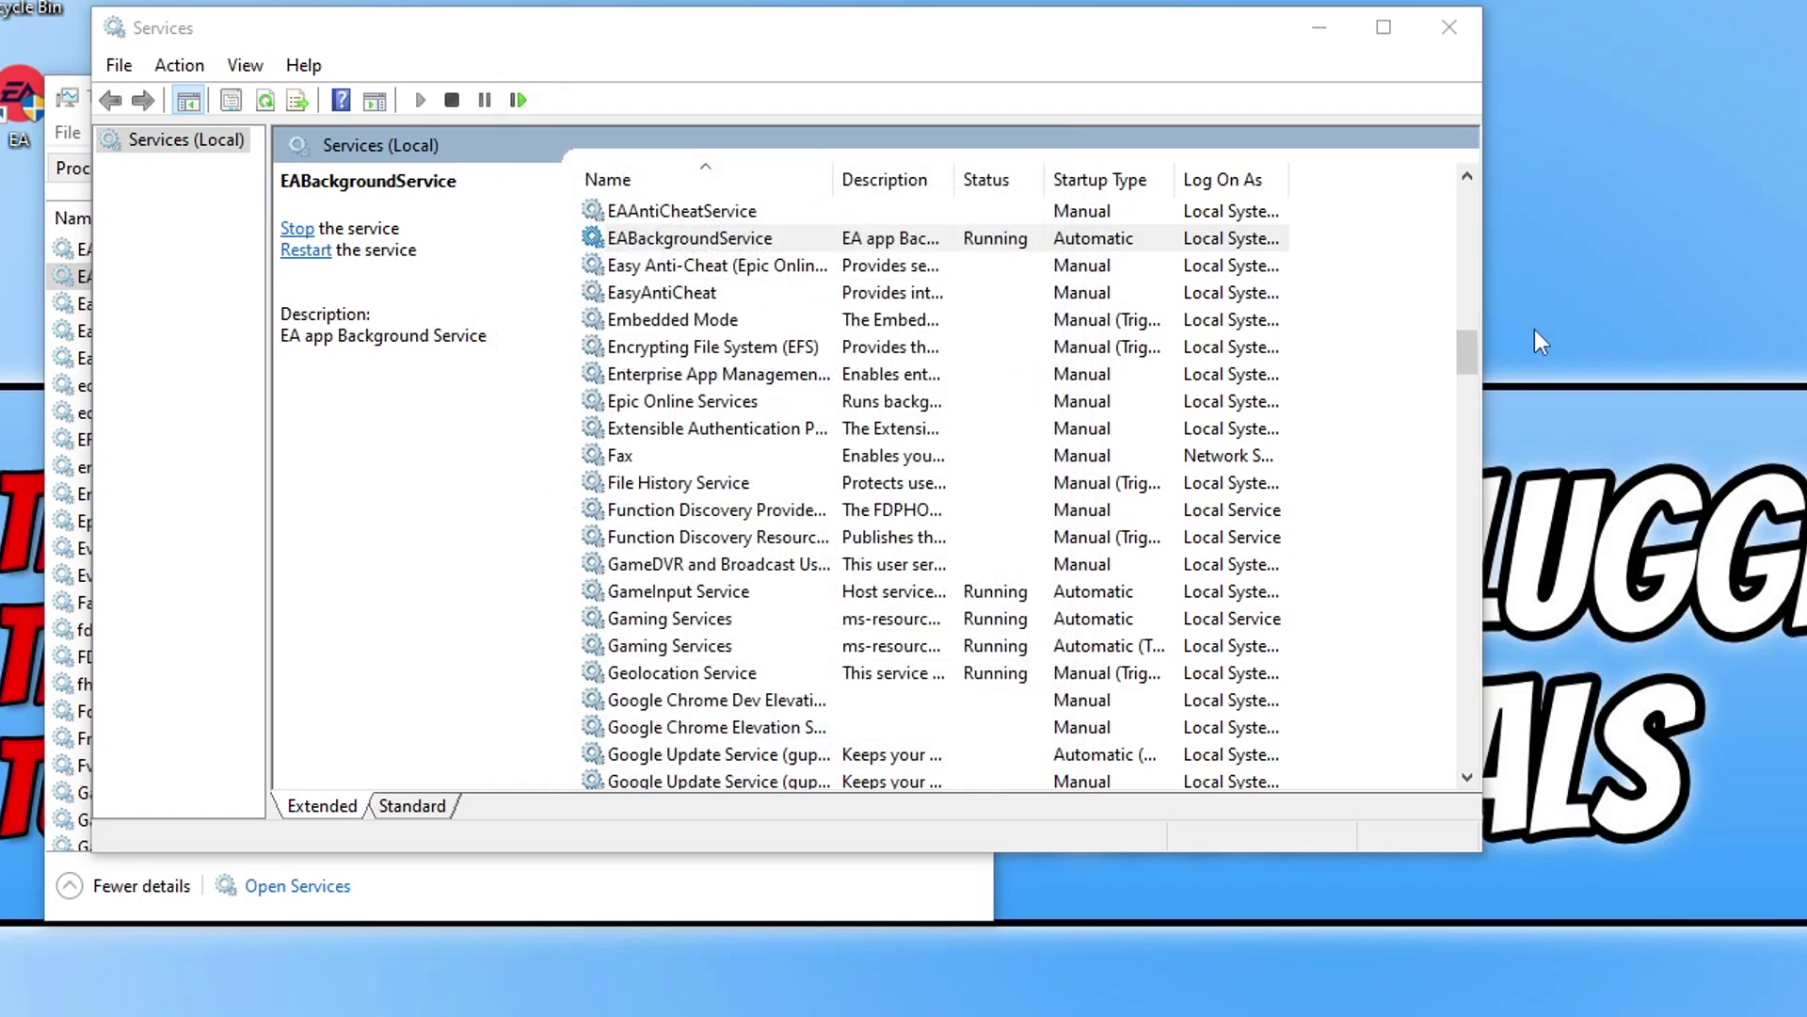
pyautogui.click(1319, 26)
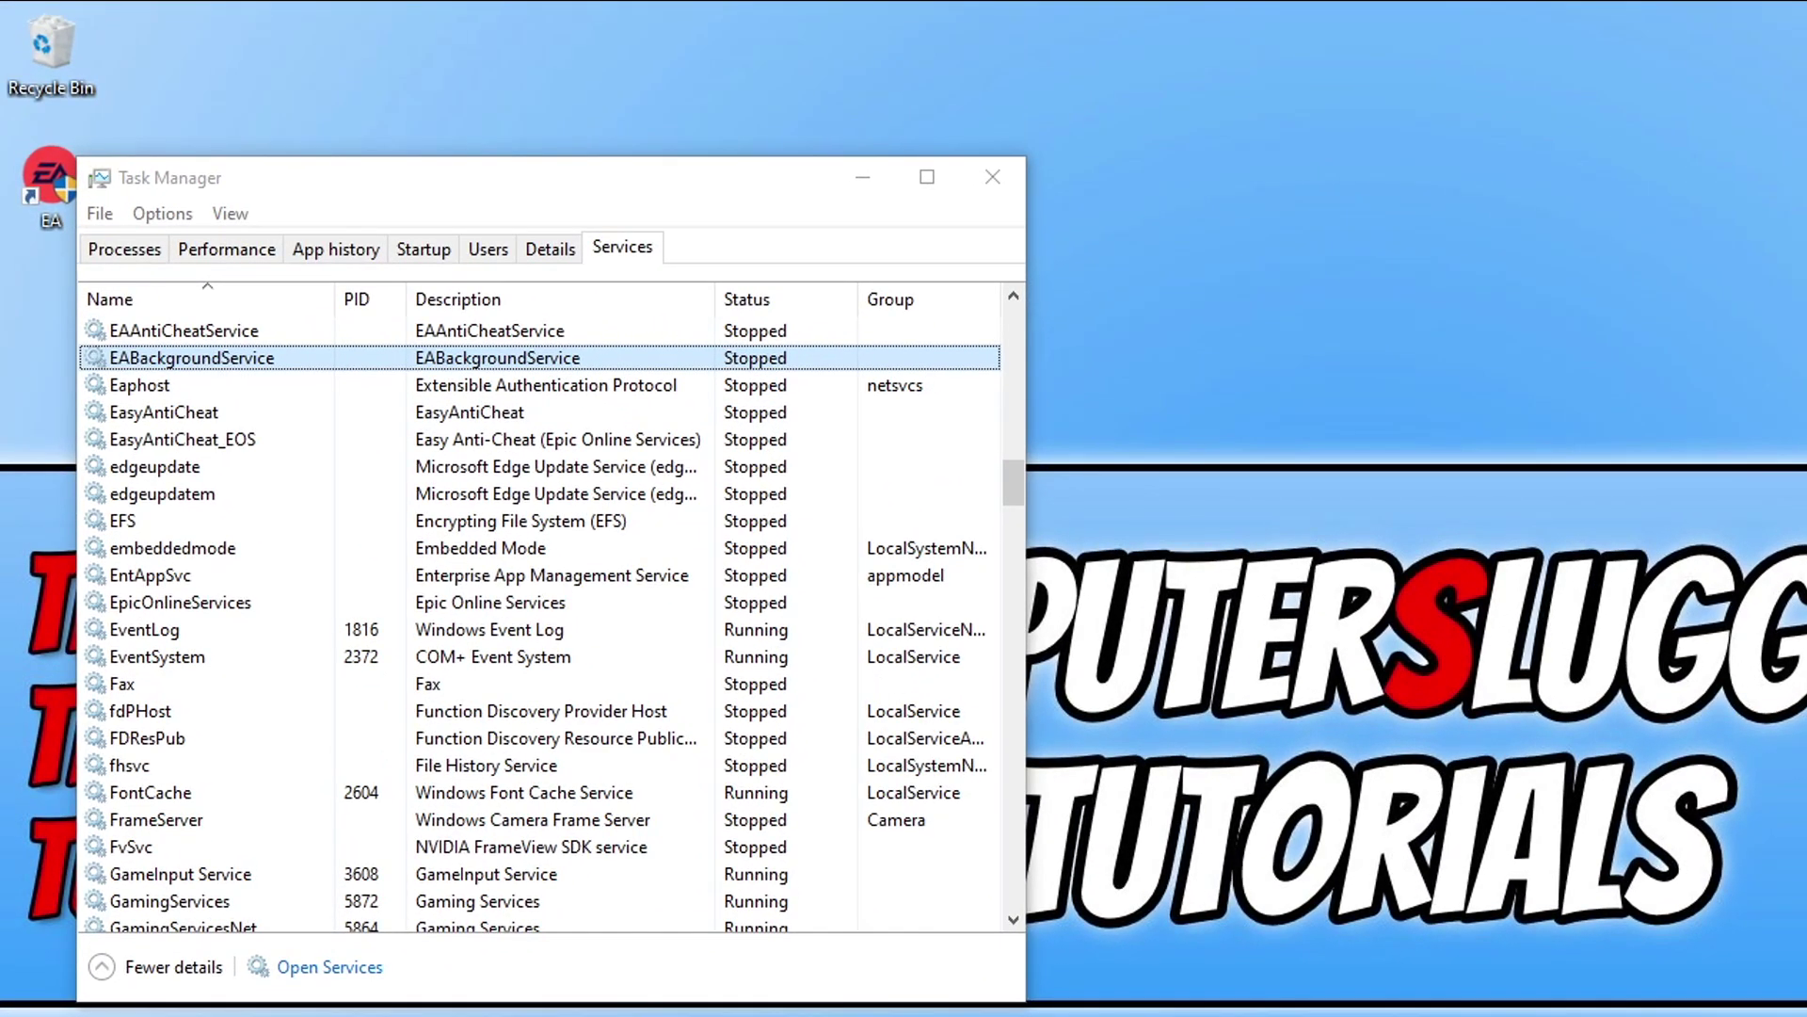
# Minimize Task Manager and open the EA desktop shortcut's launch options
pyautogui.click(863, 177)
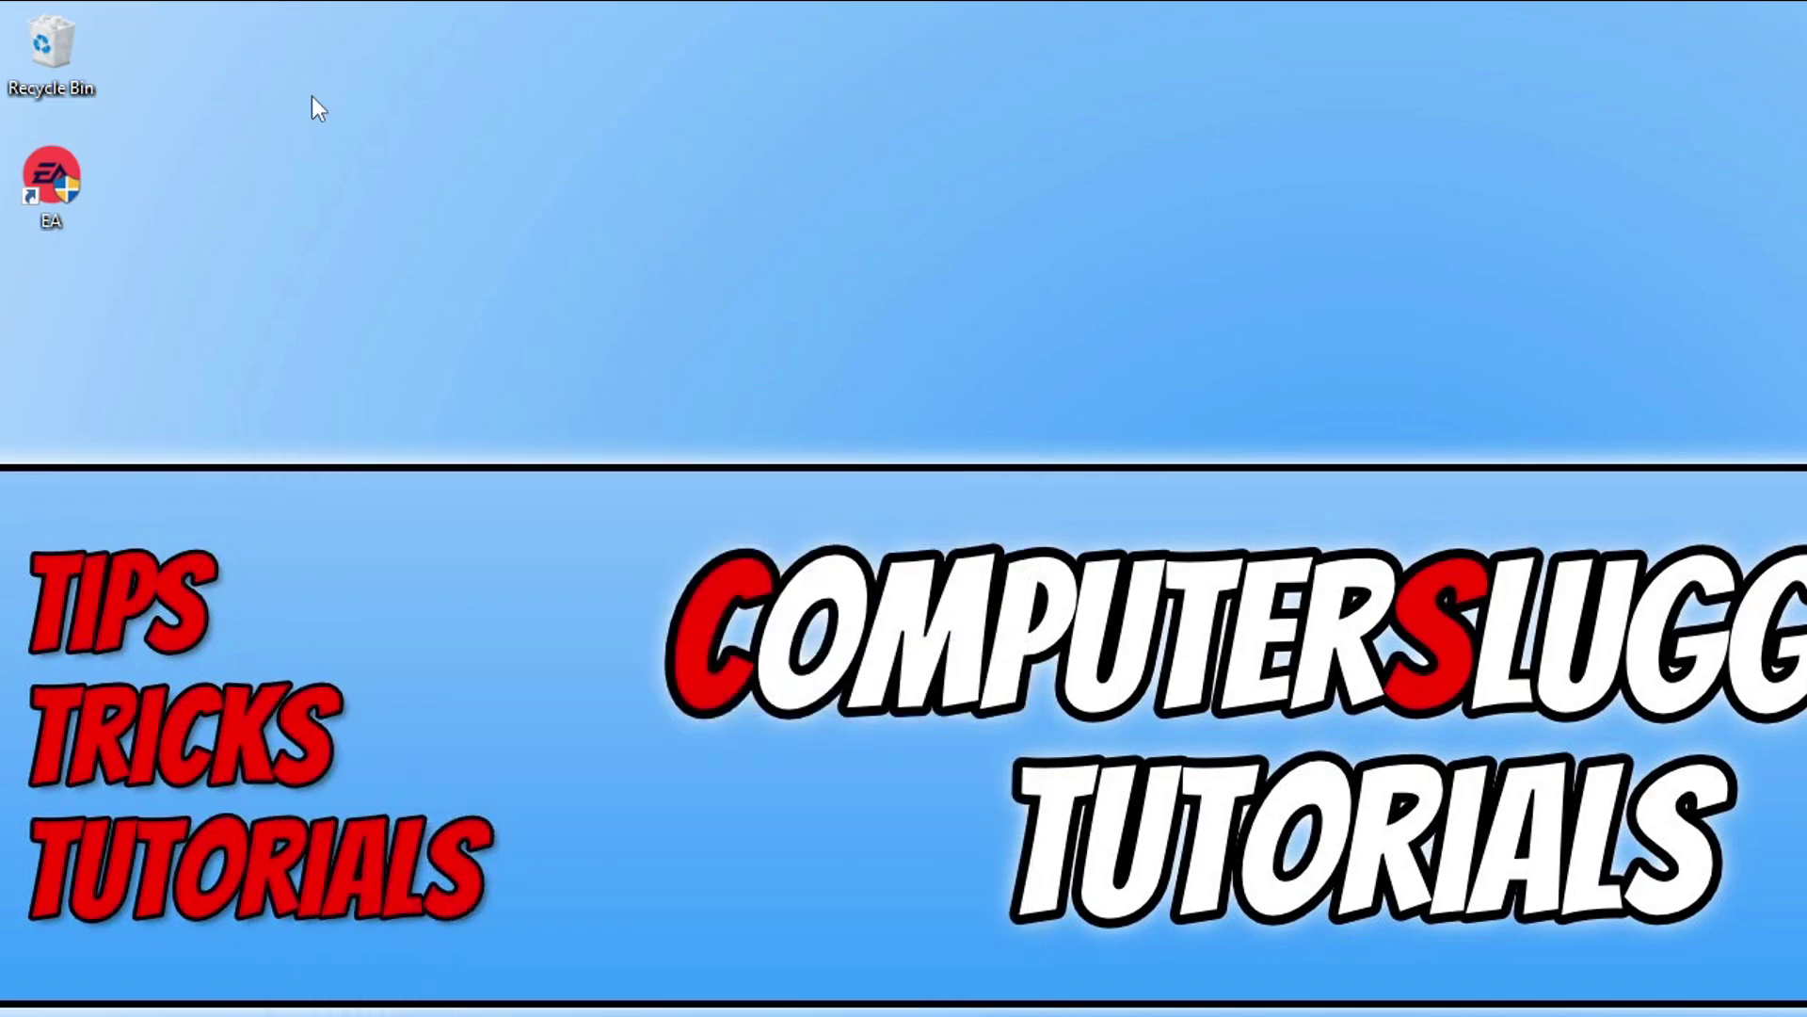
pyautogui.rightClick(71, 199)
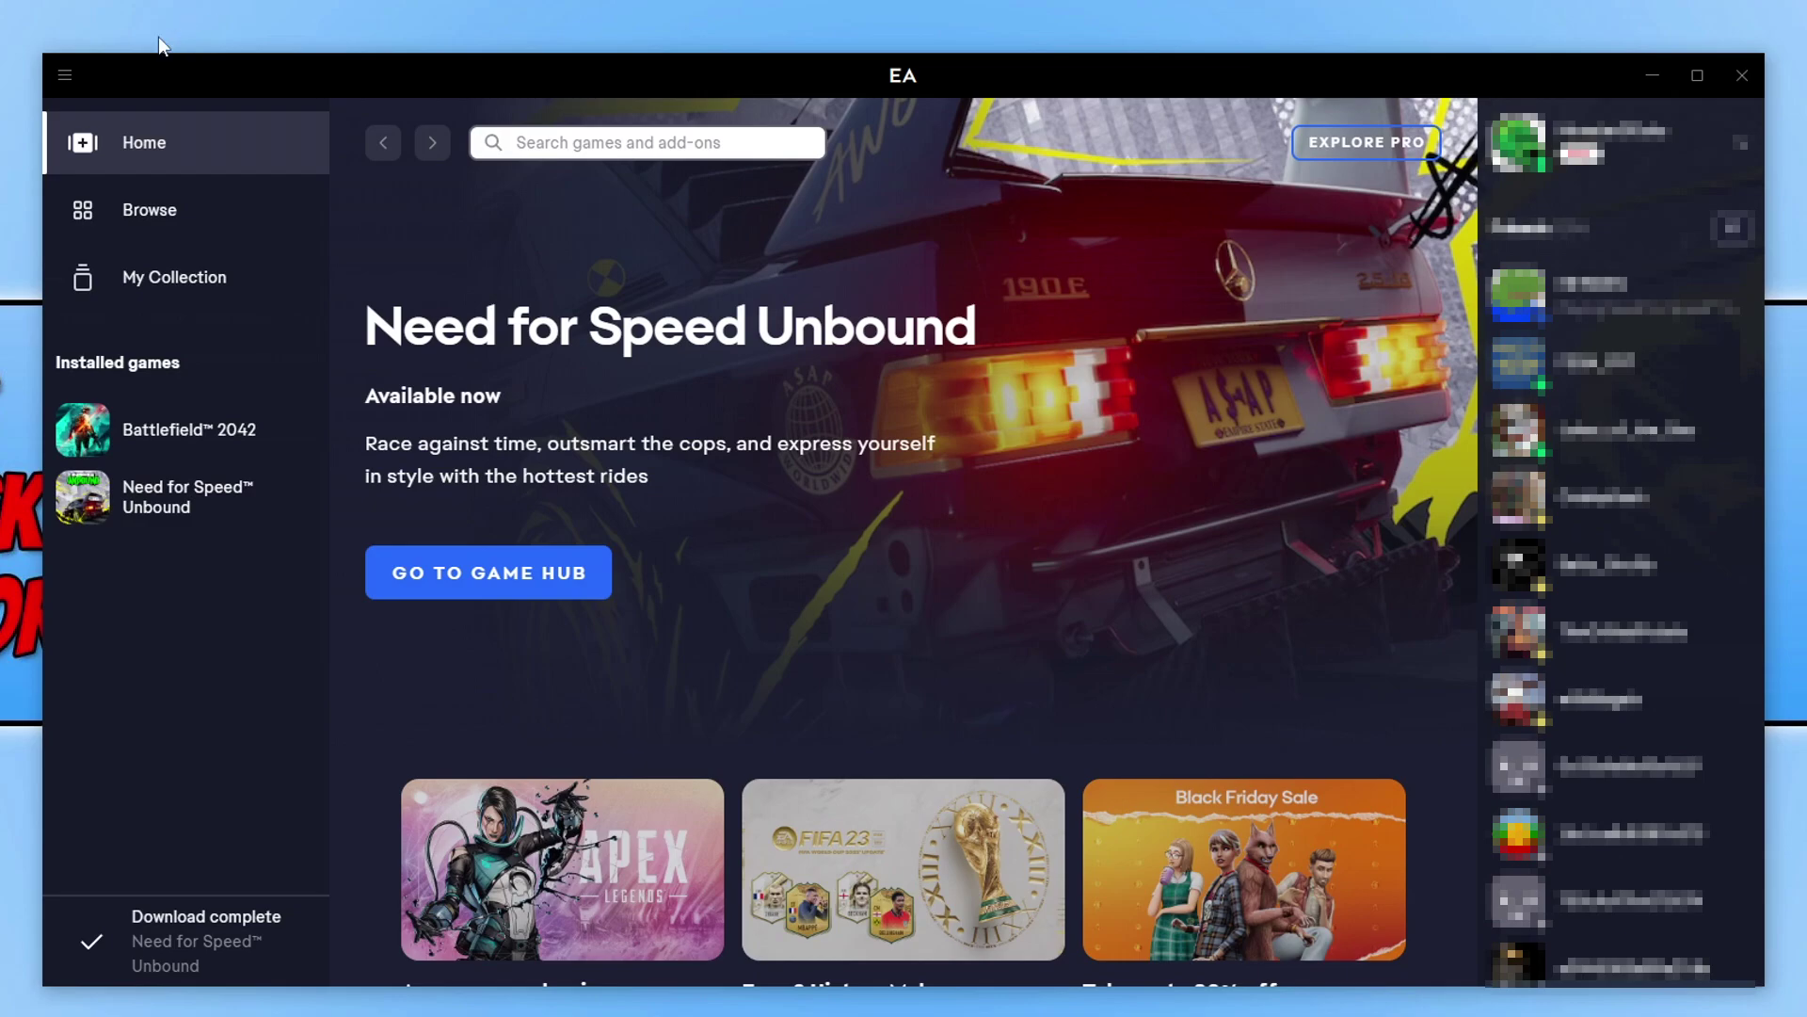
# Clear the EA app's cache through Help > App Recovery
pyautogui.click(65, 77)
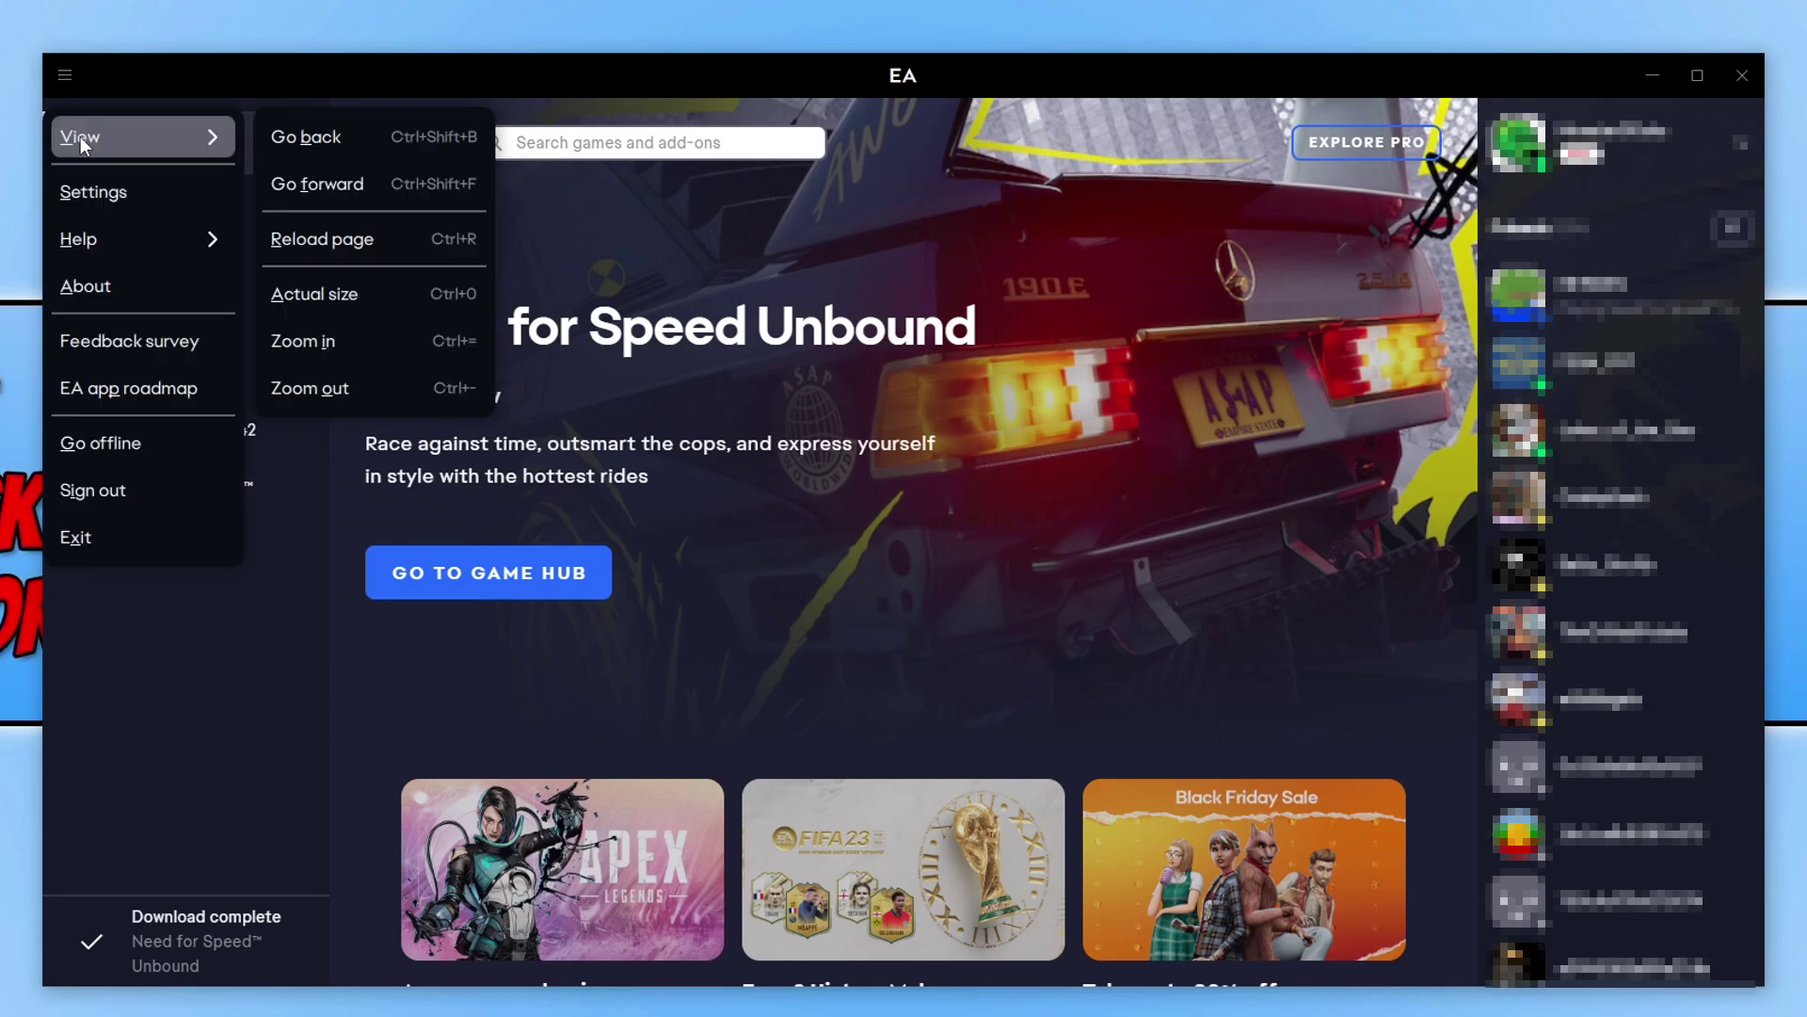
pyautogui.moveTo(112, 250)
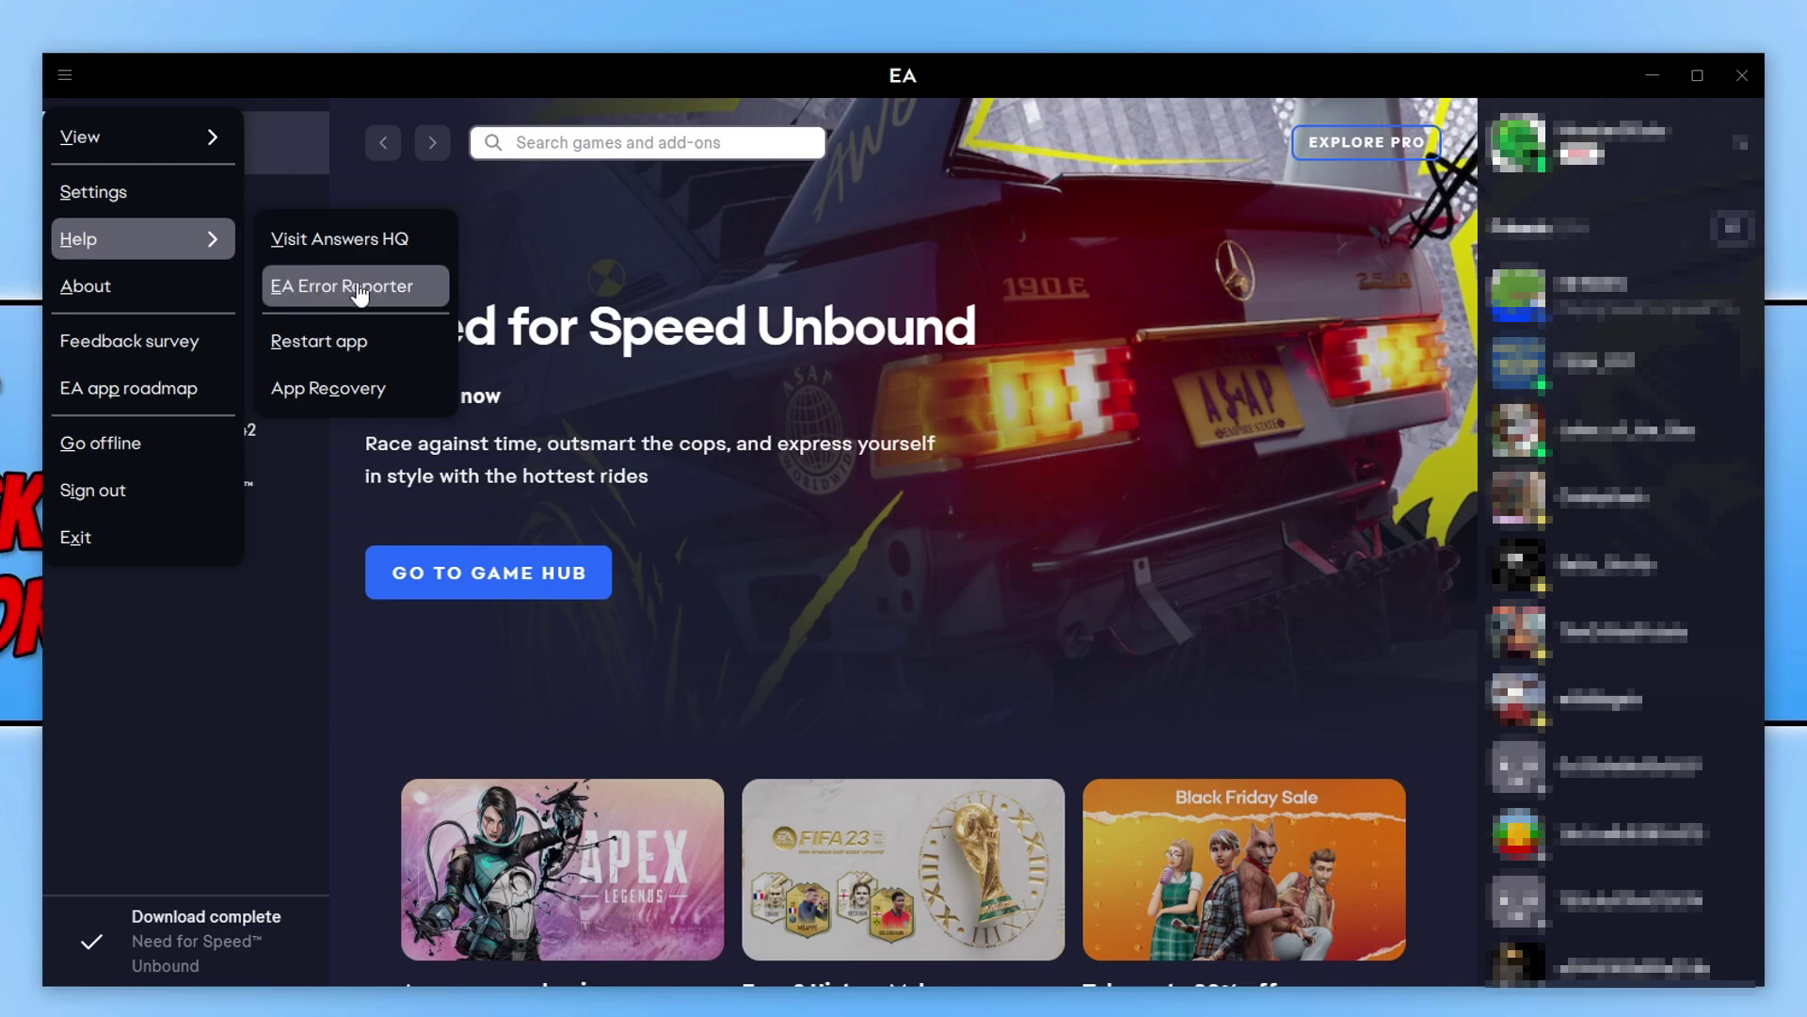
pyautogui.click(377, 390)
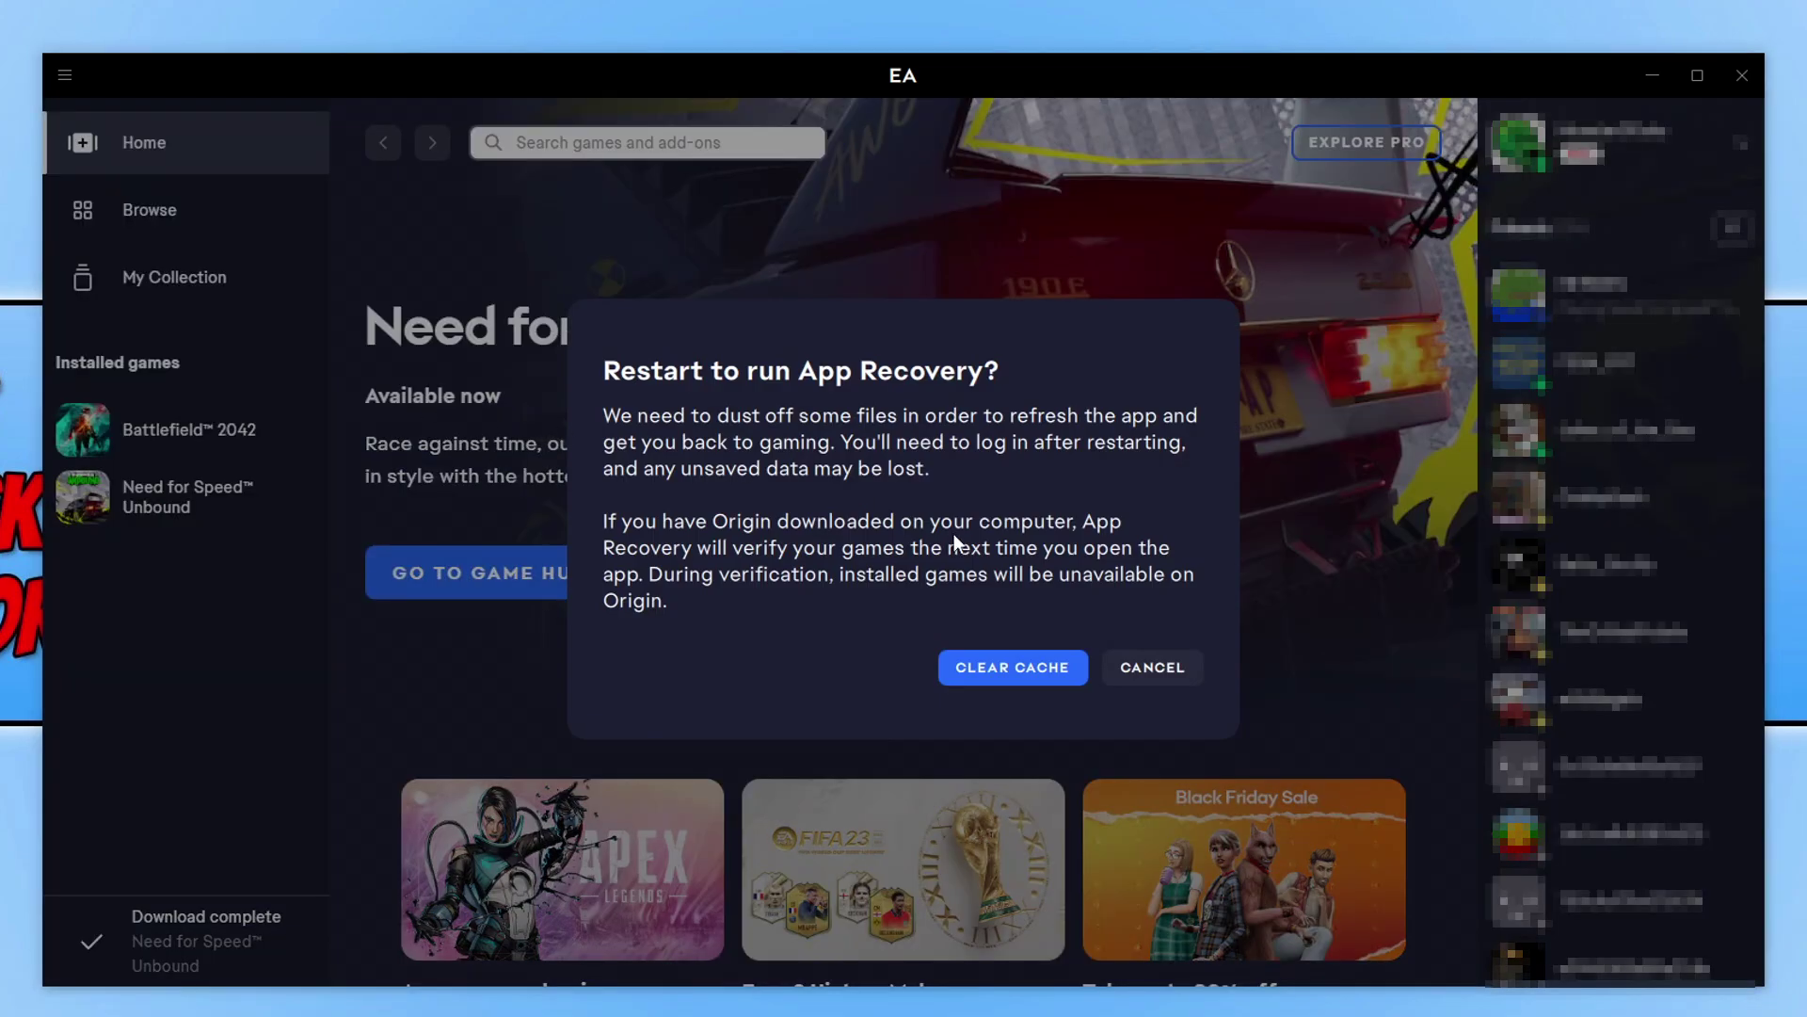
pyautogui.click(1025, 676)
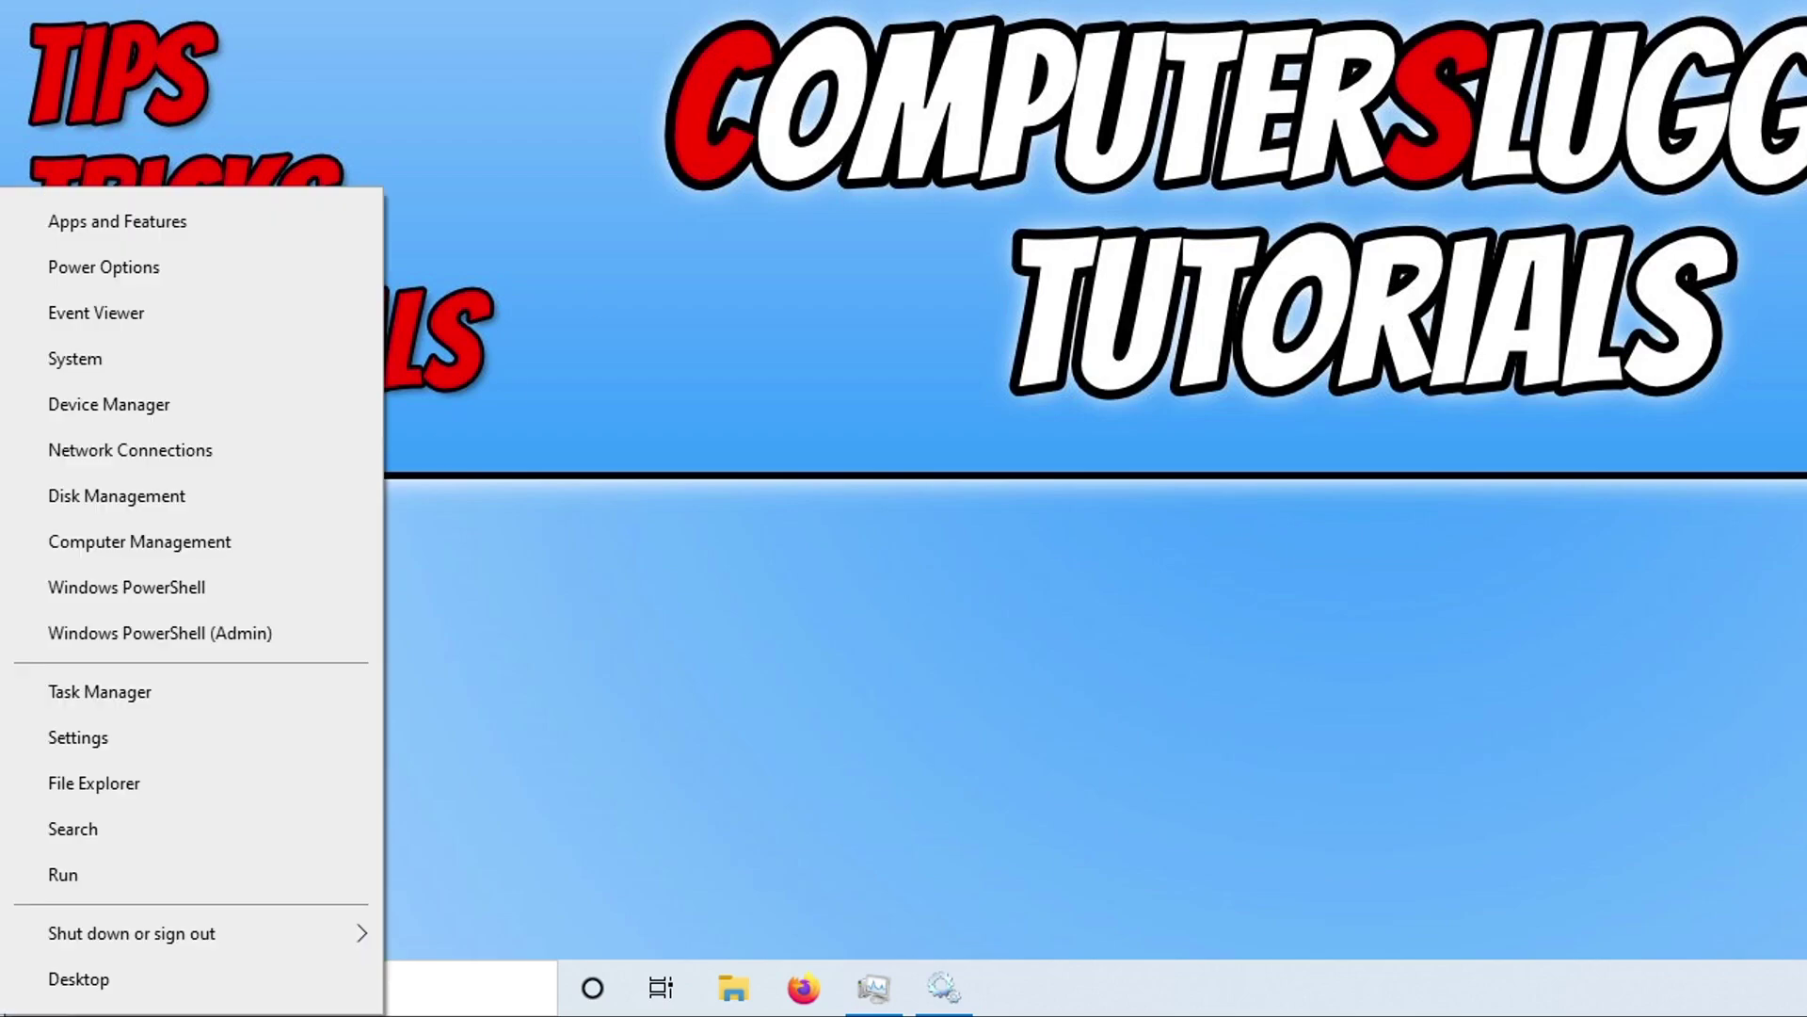
# Find the EA app in Apps & features, confirm Uninstall, and minimize Settings
pyautogui.click(170, 226)
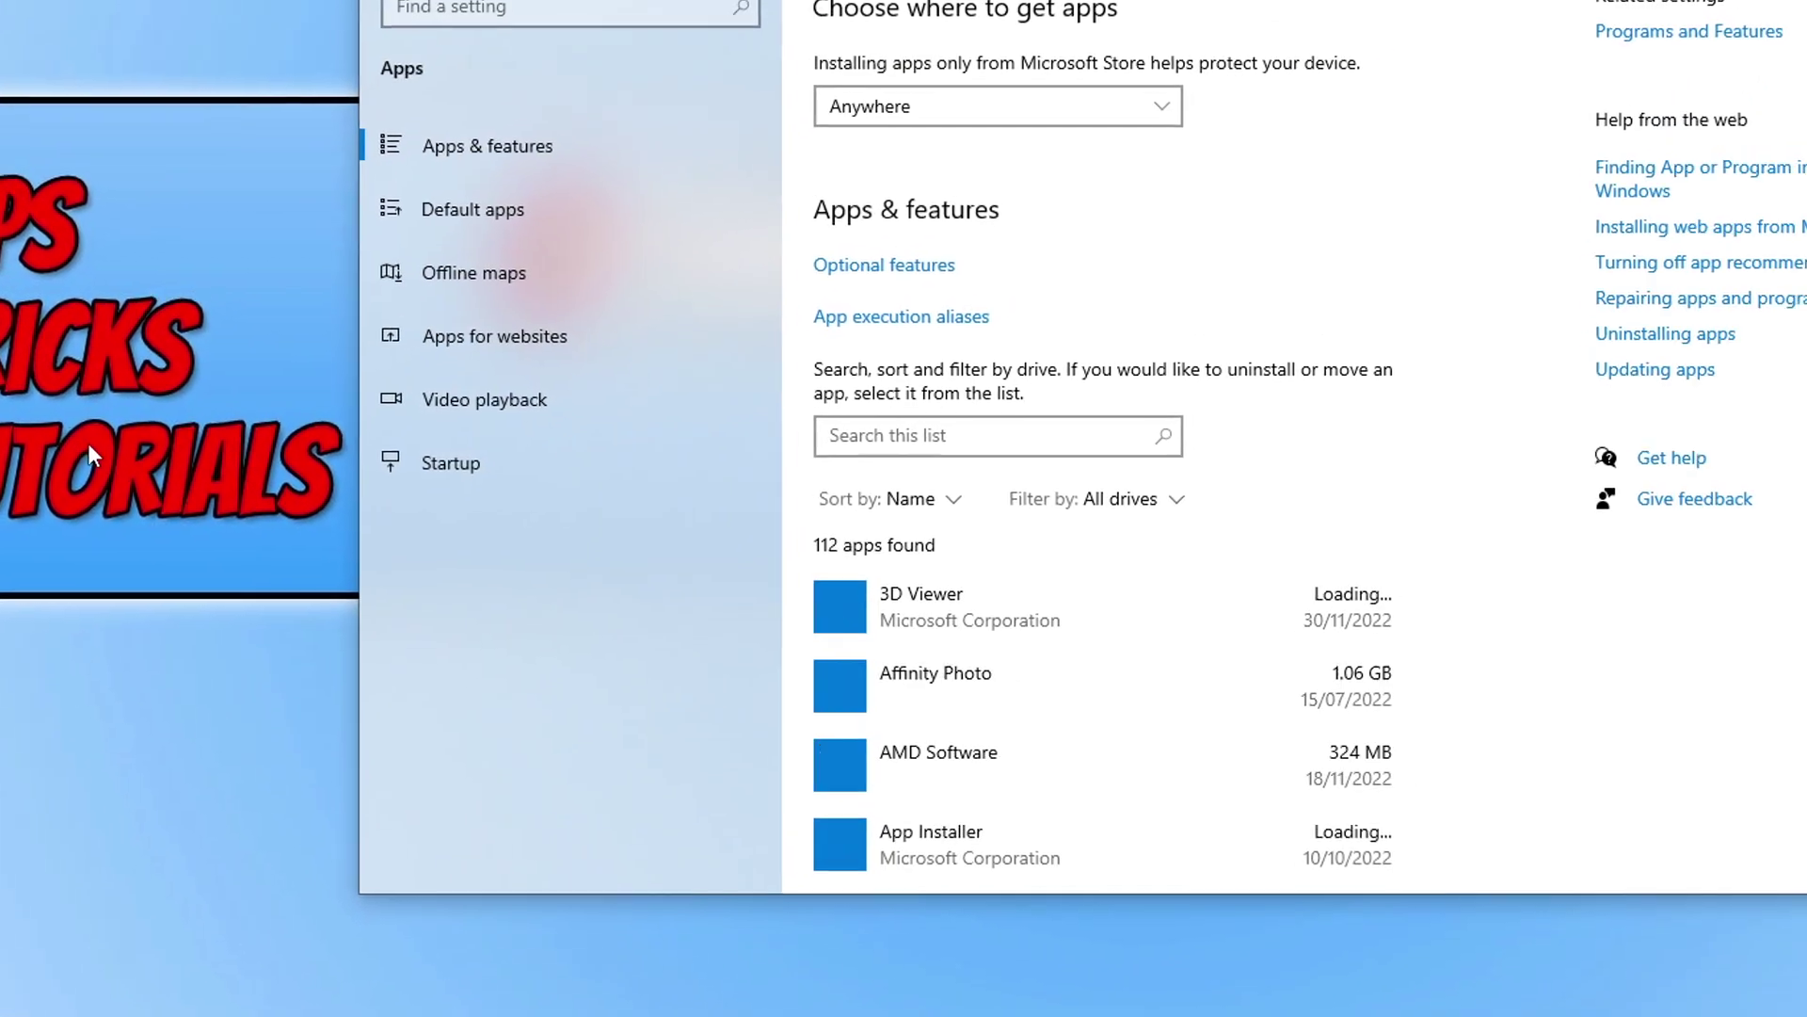
pyautogui.click(1000, 439)
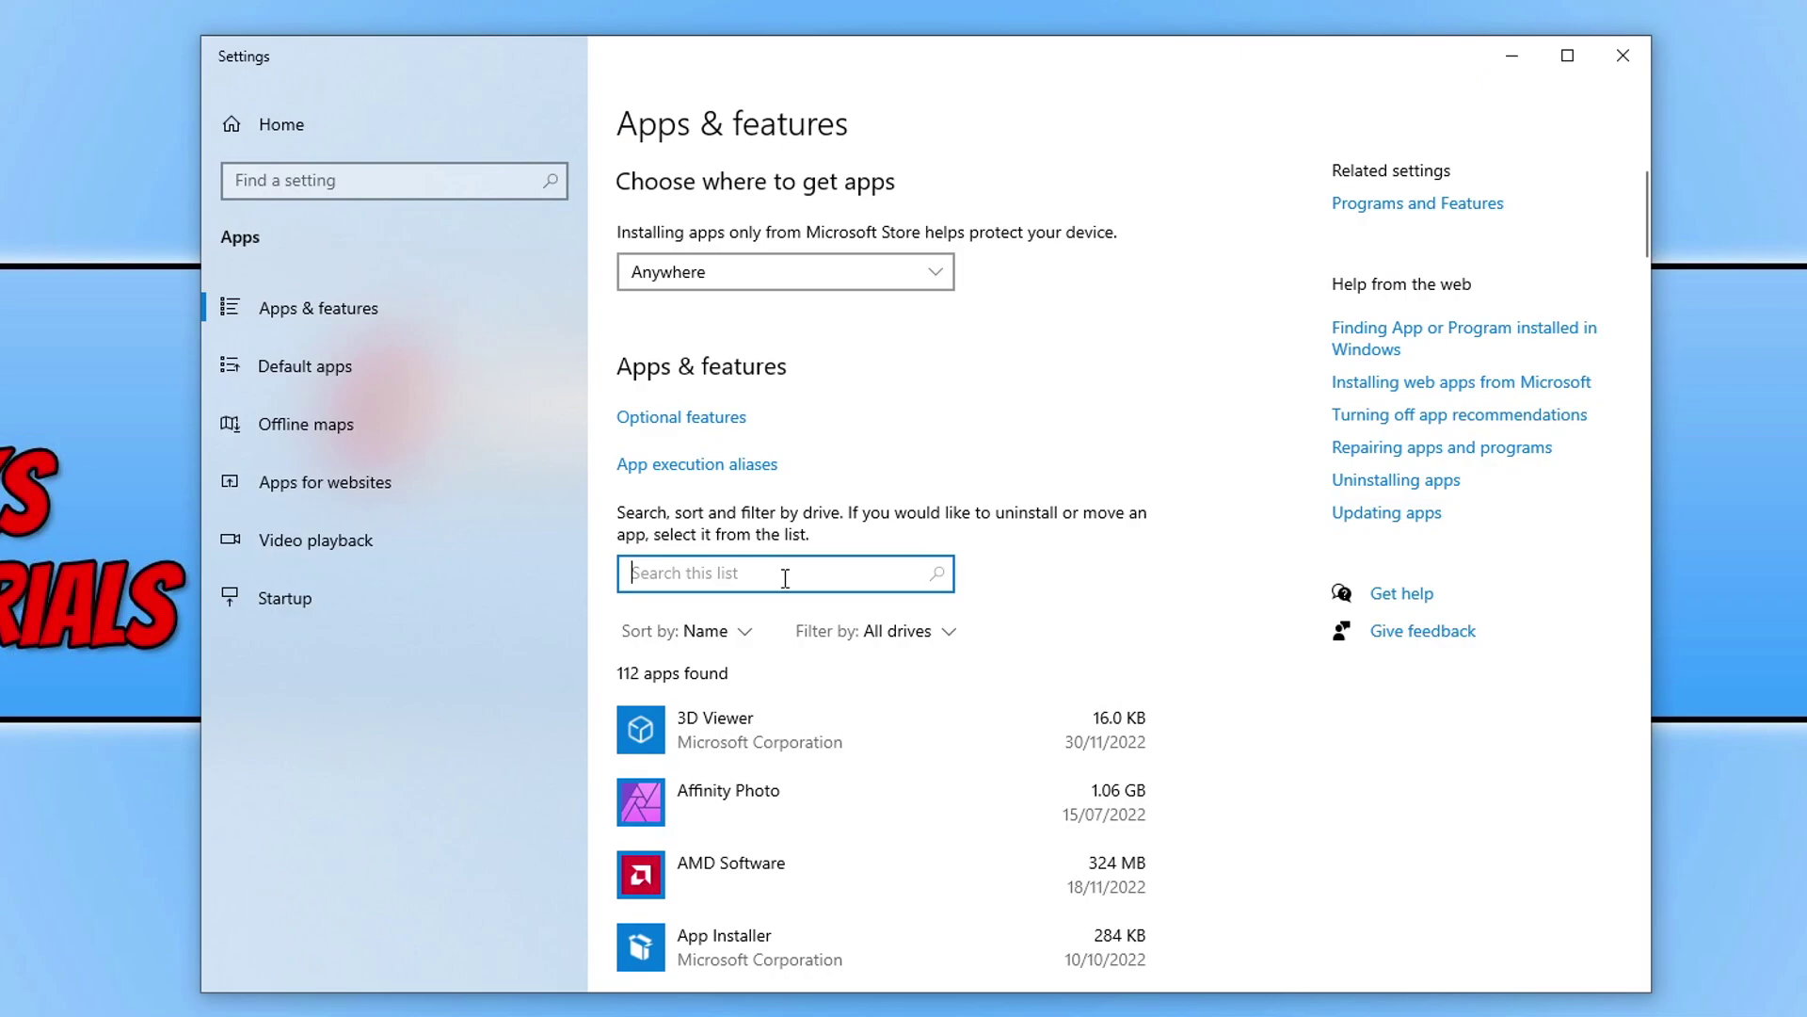
pyautogui.write('ea')
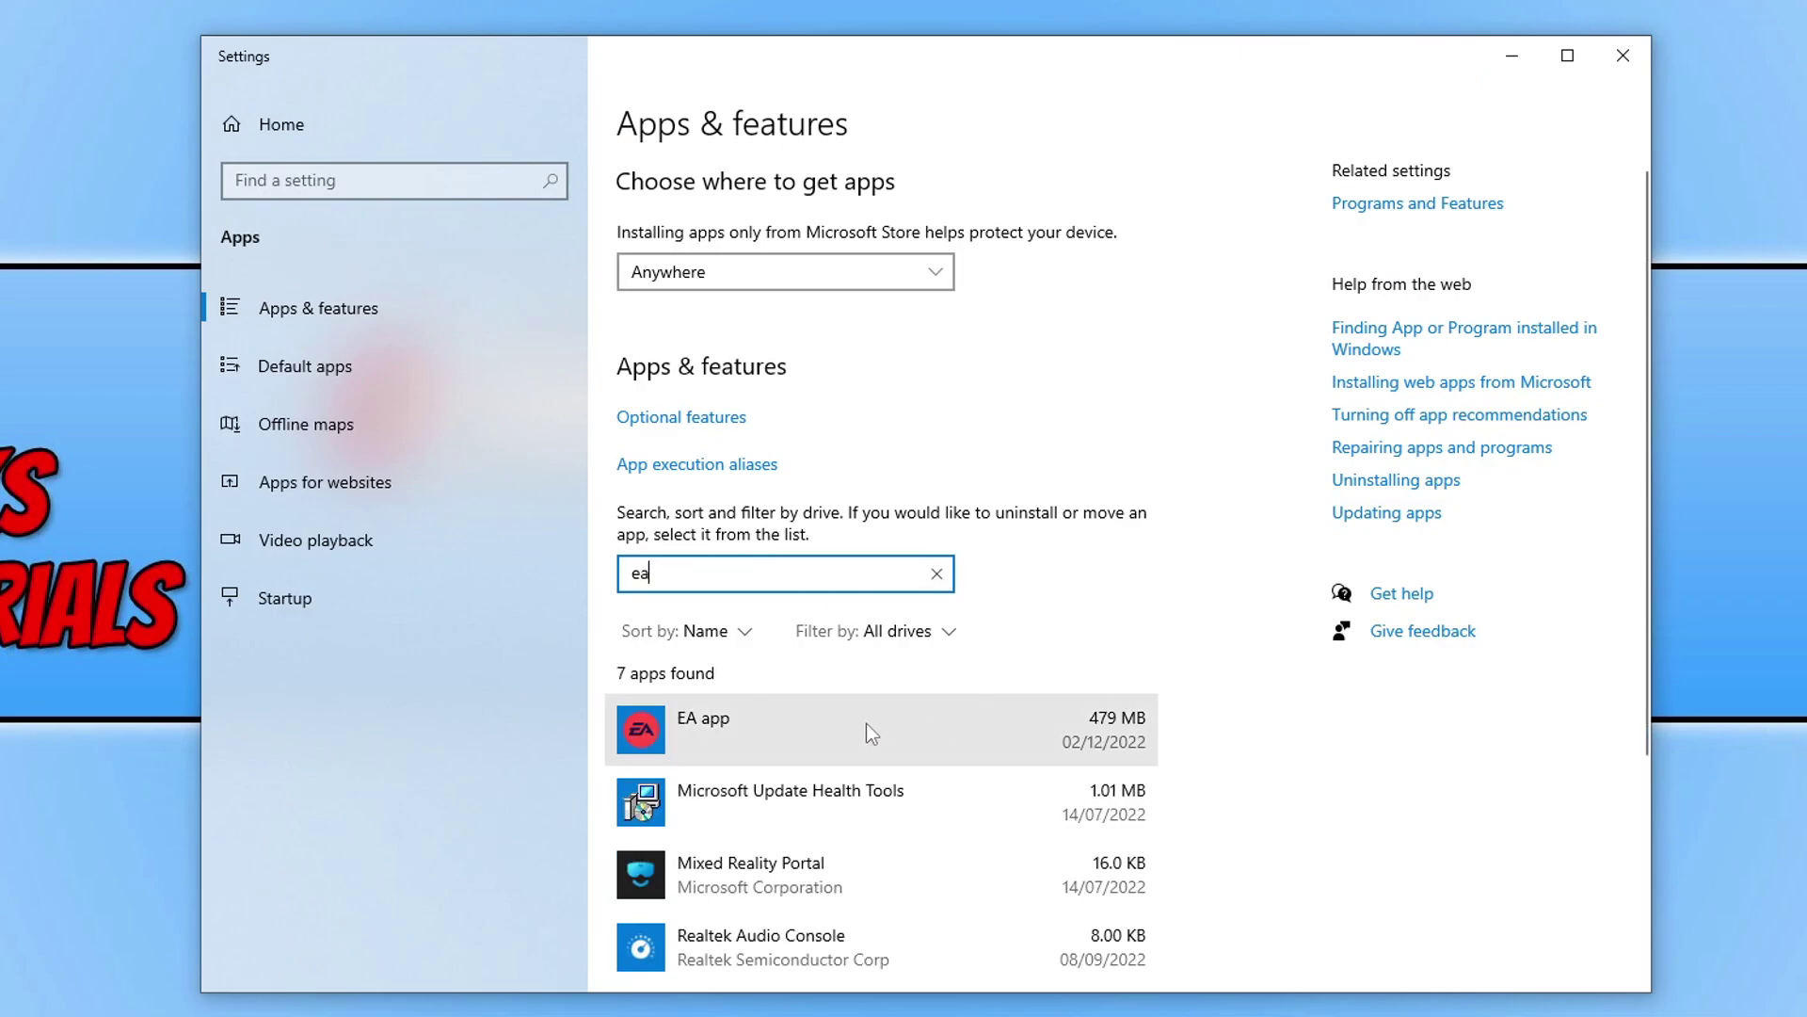
pyautogui.click(851, 726)
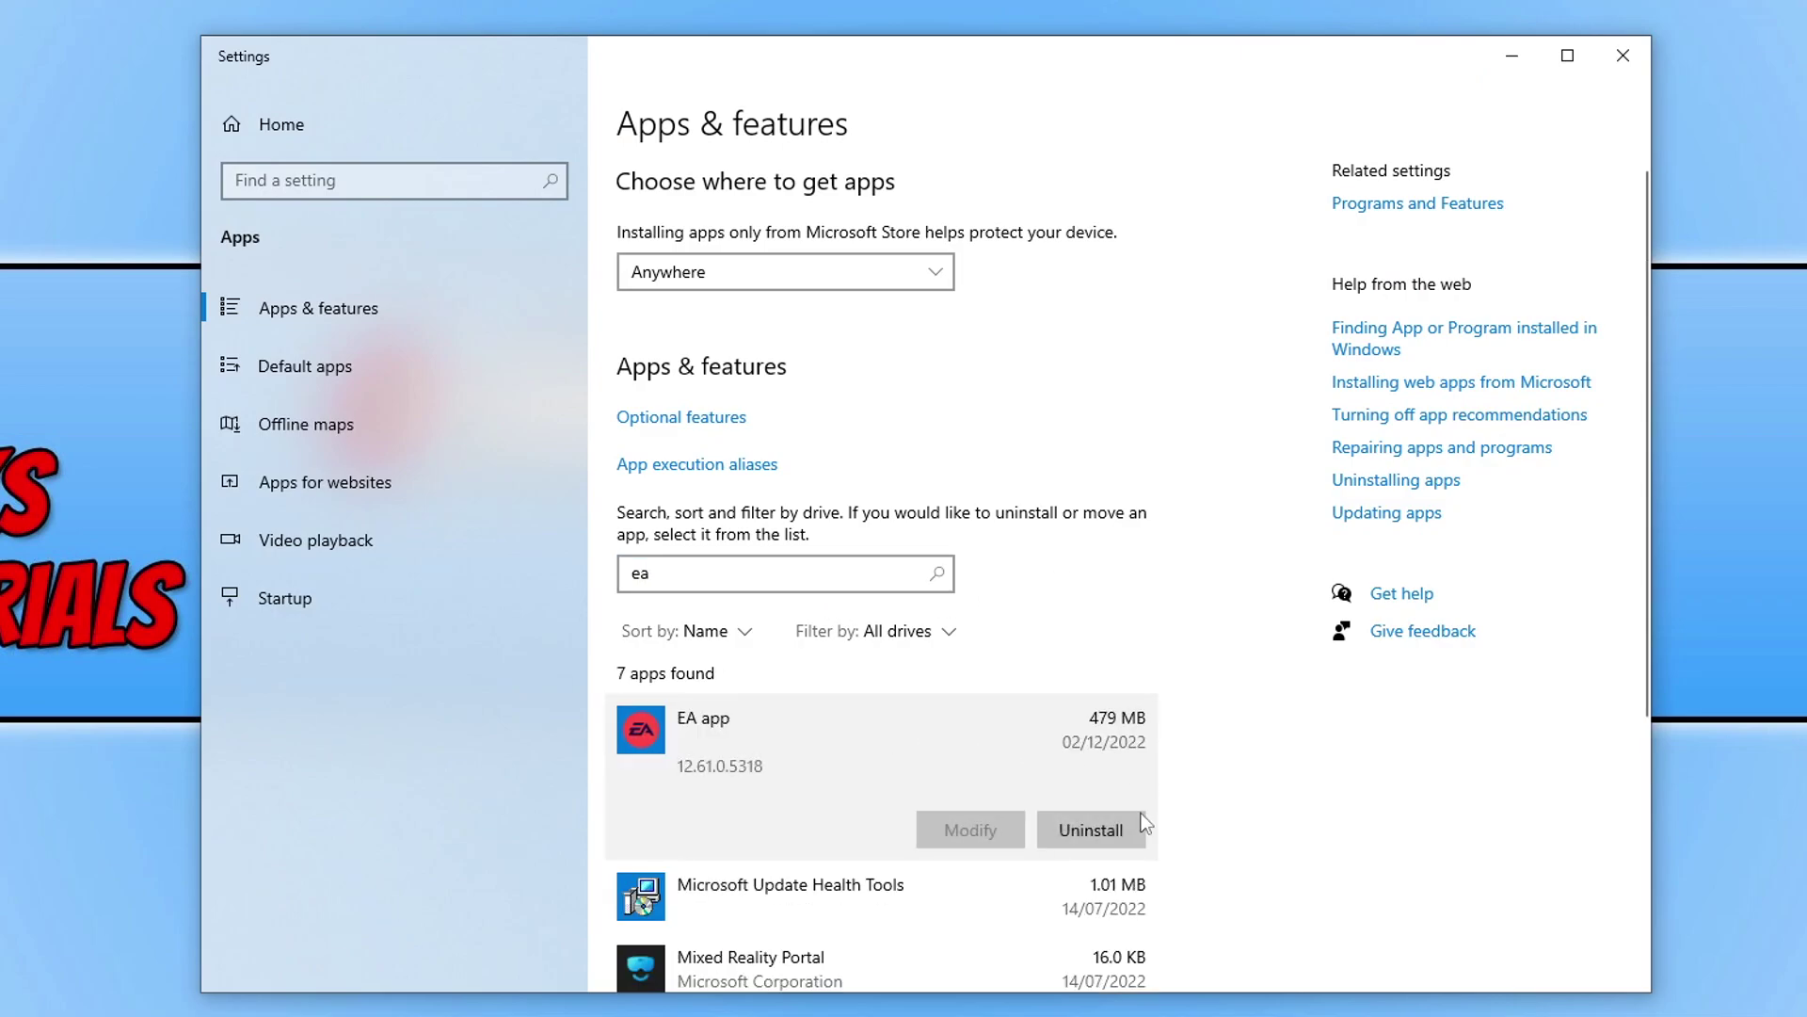
pyautogui.click(1112, 831)
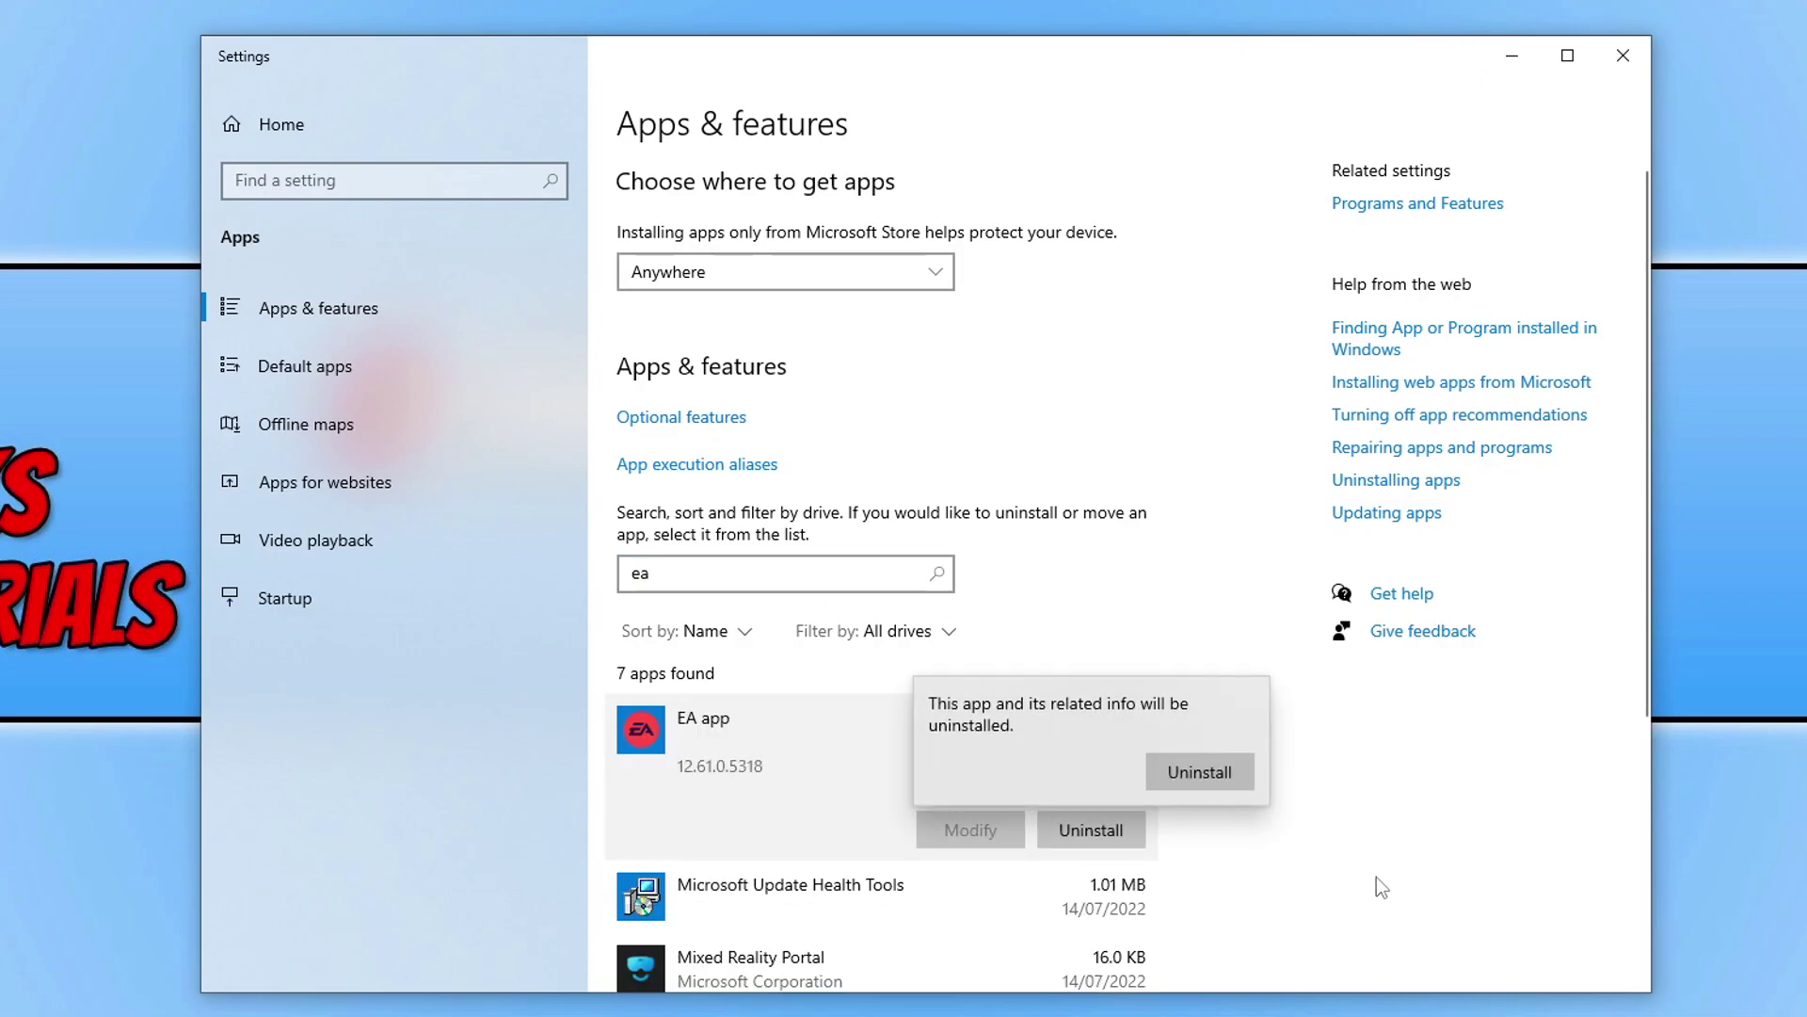
pyautogui.click(1197, 770)
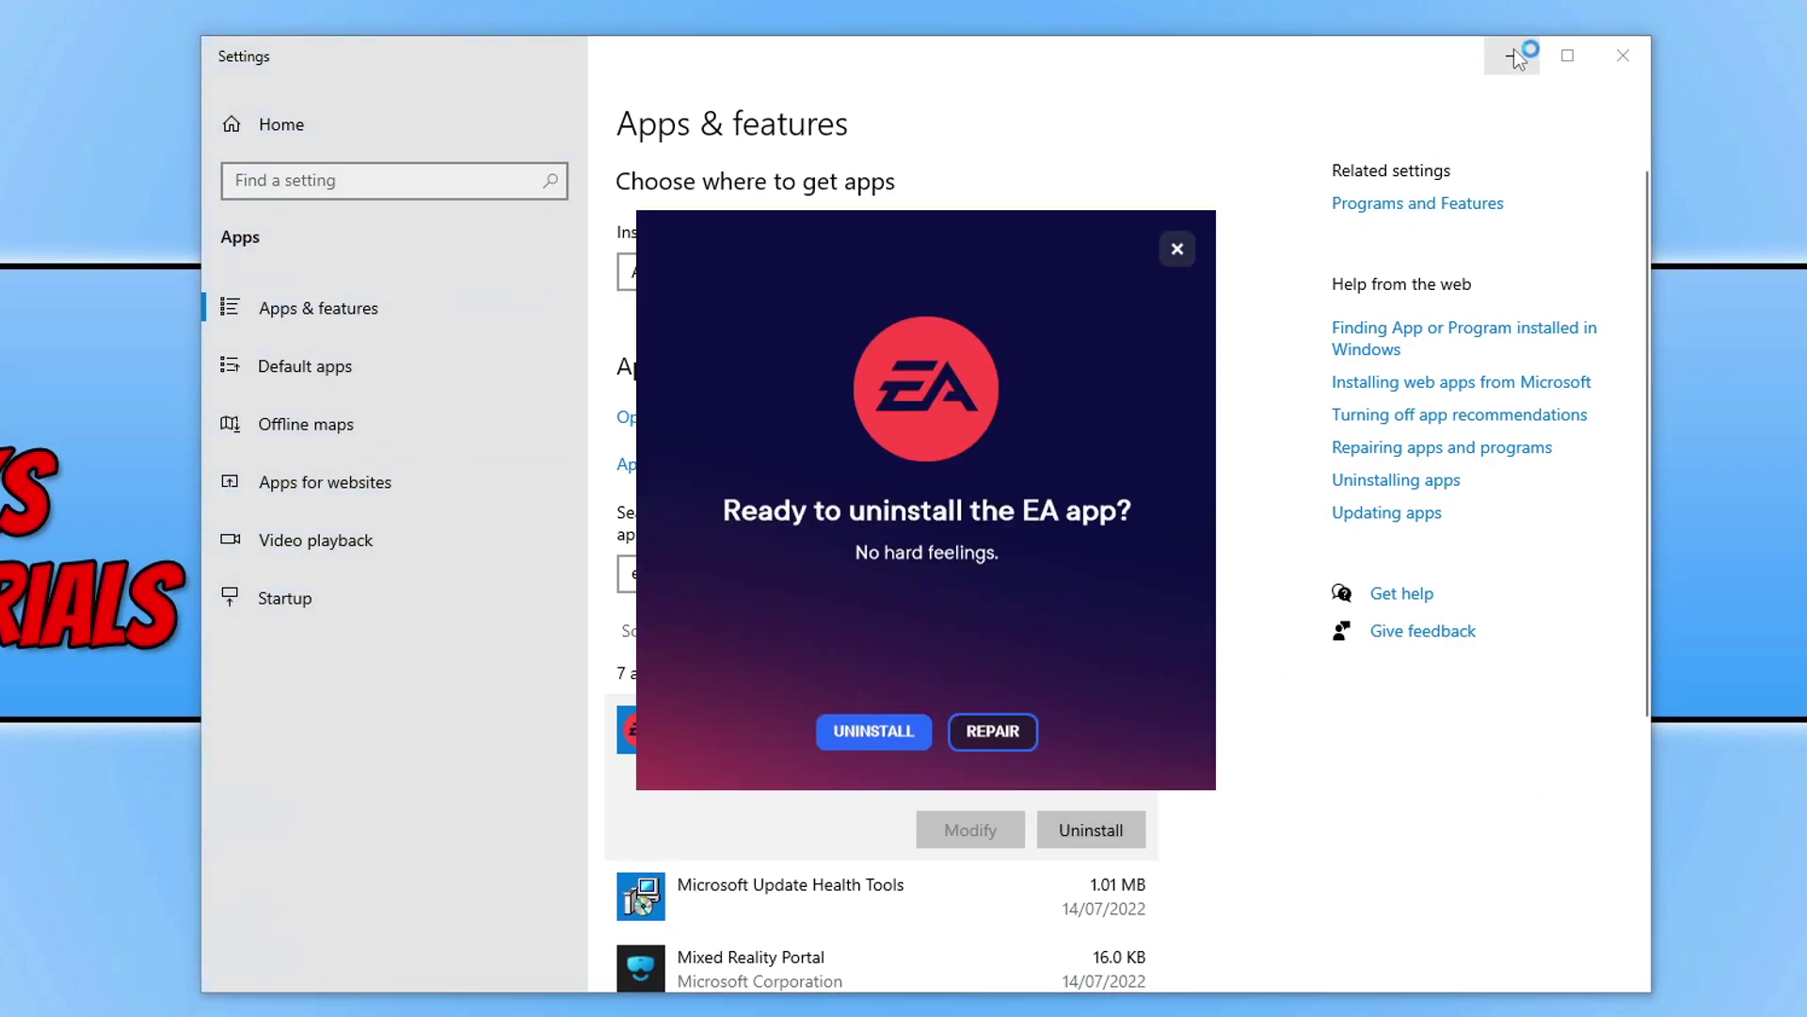
pyautogui.click(1514, 57)
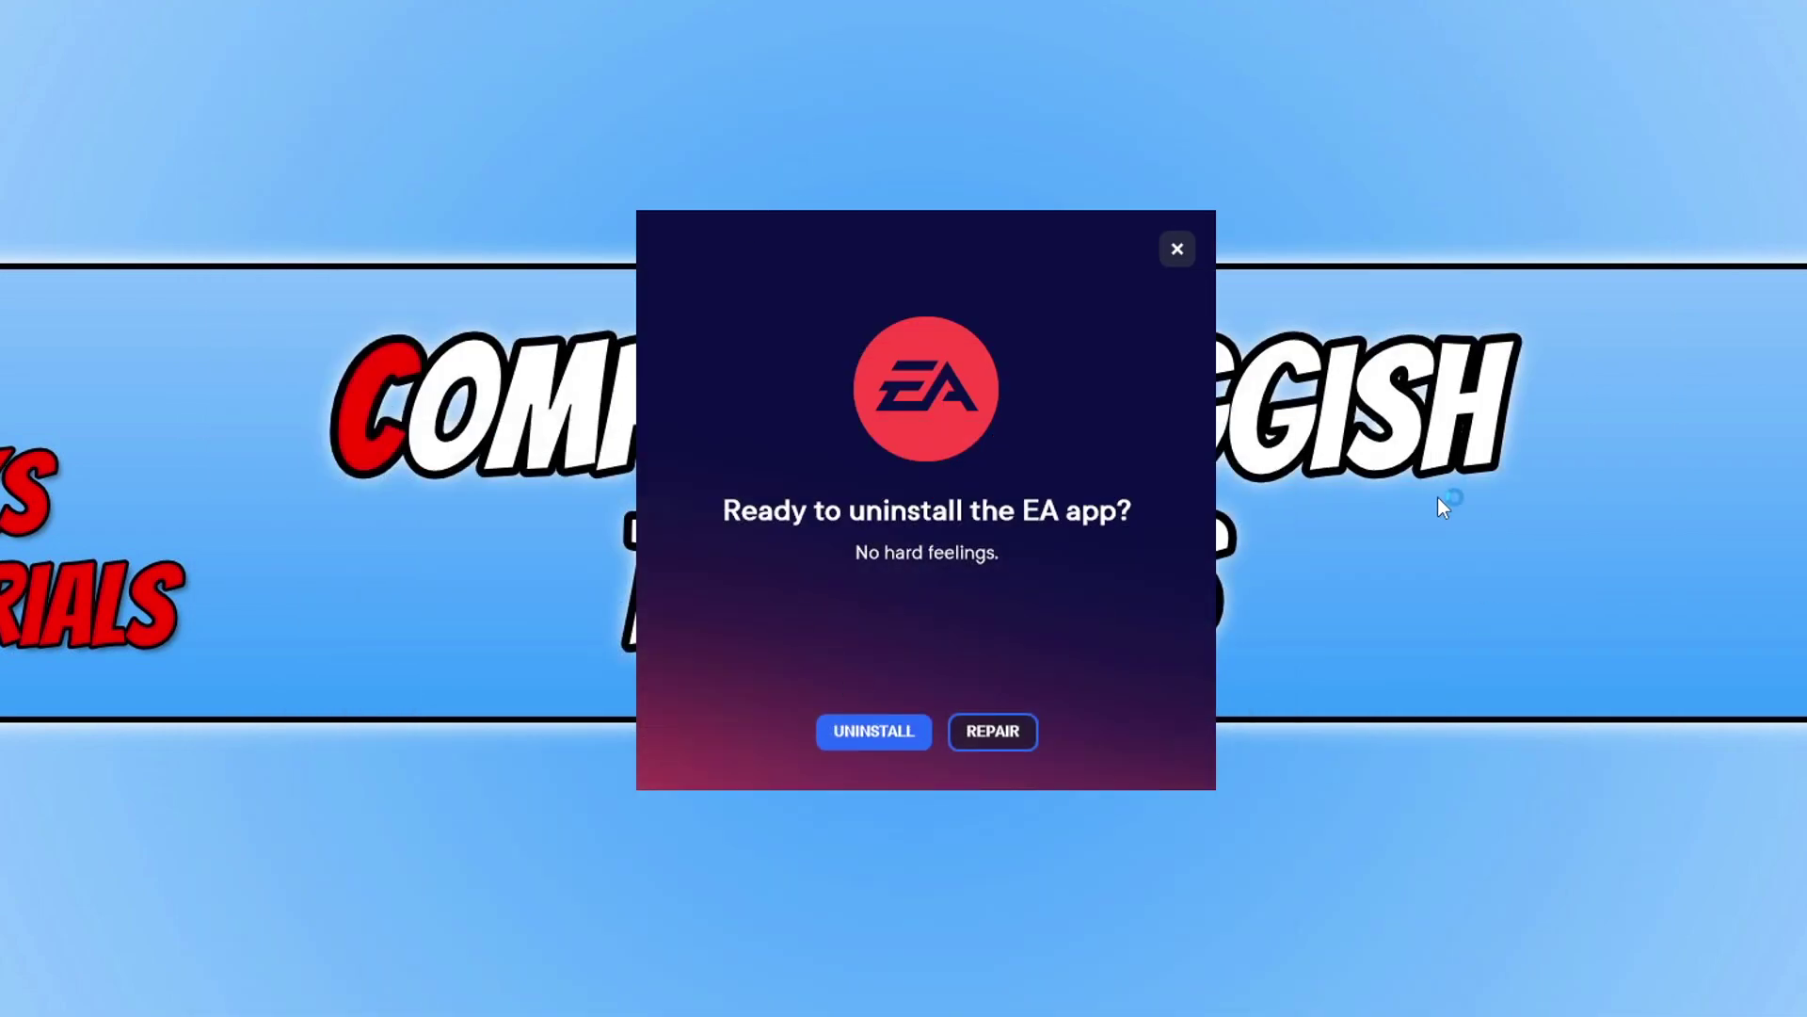
# Choose REPAIR in the EA dialog instead of uninstalling
pyautogui.click(1018, 736)
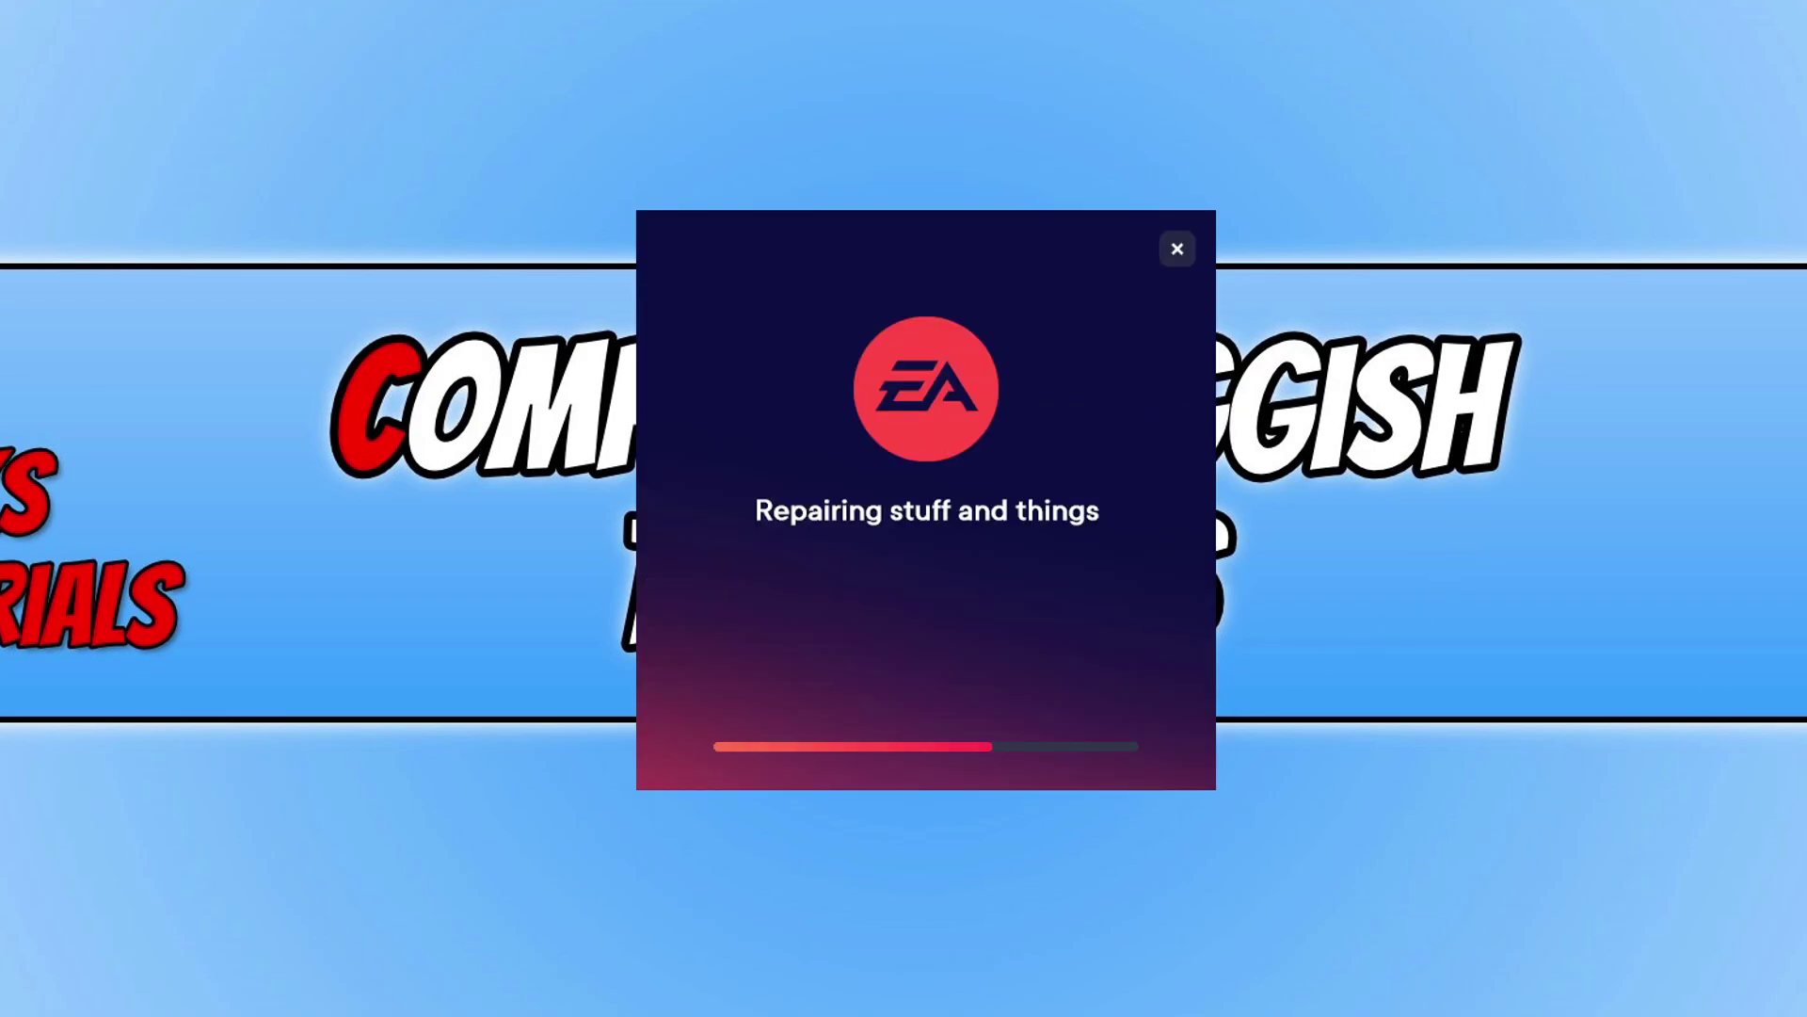